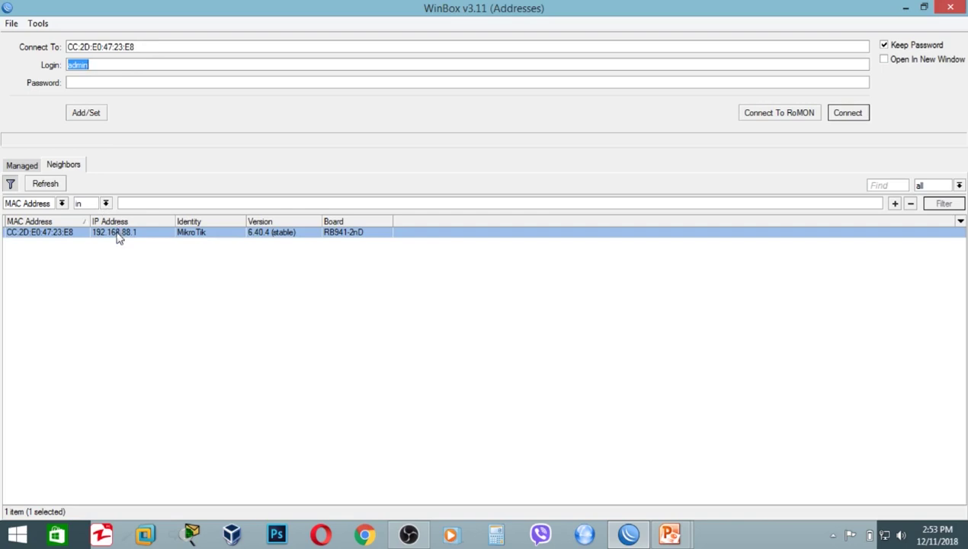
Step: Log into the router by its MAC address, maximize the session window, and launch Chrome
left_click(123, 238)
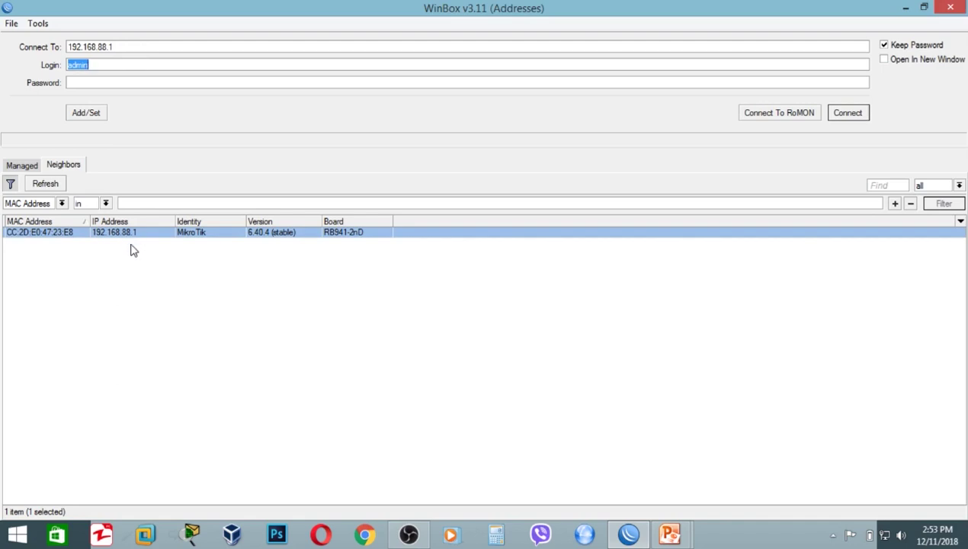
left_click(55, 232)
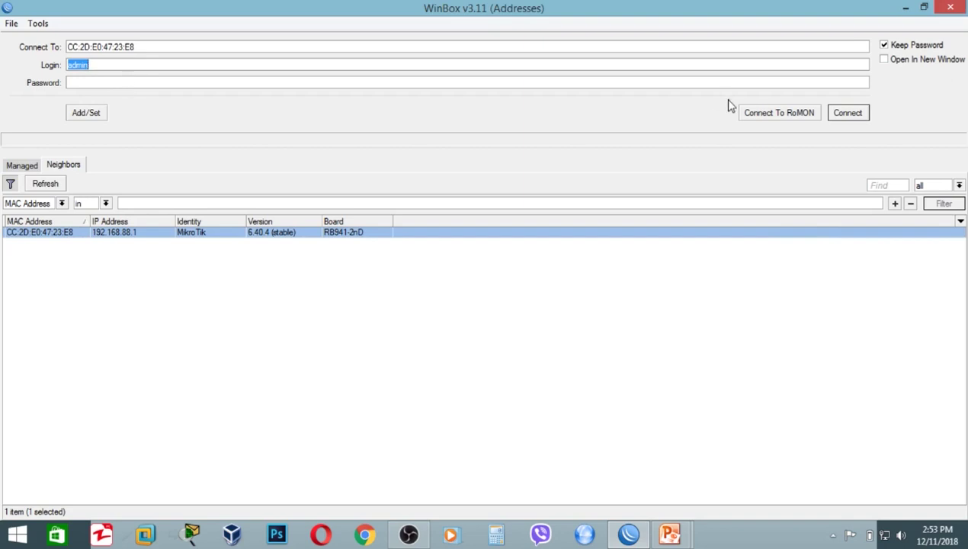
left_click(845, 111)
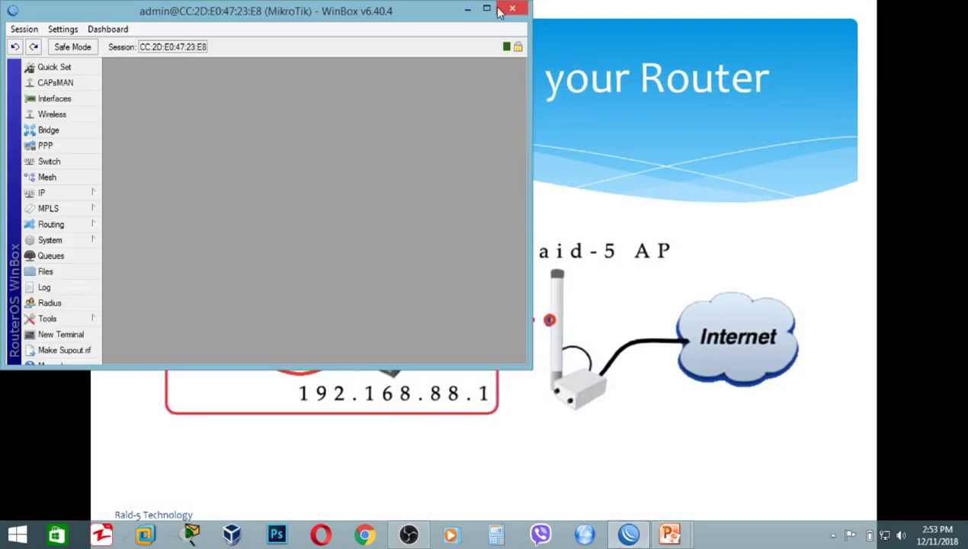
left_click(488, 12)
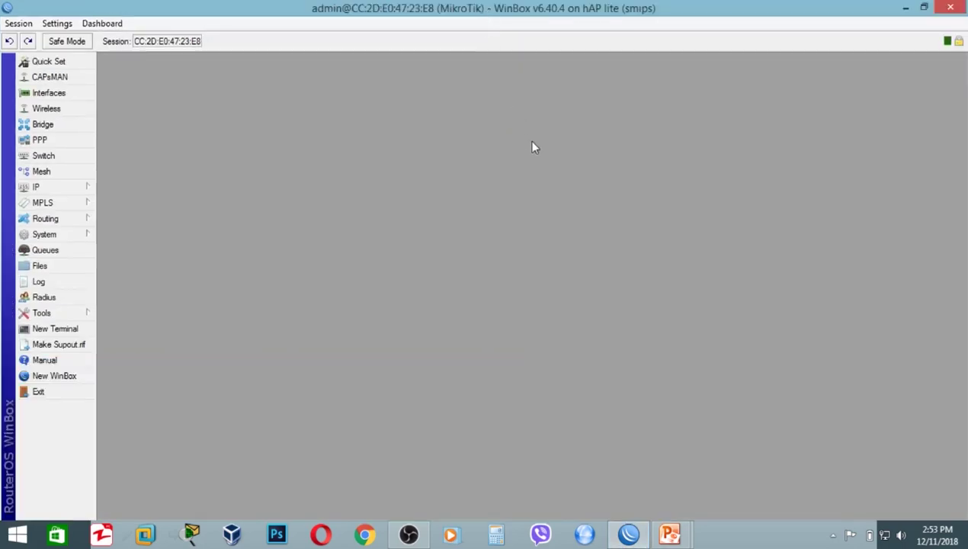
left_click(364, 534)
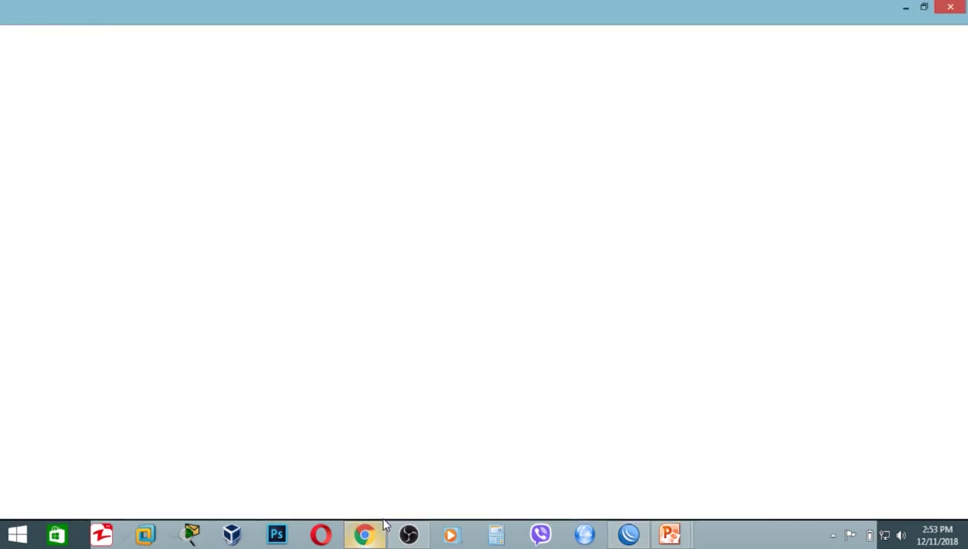
Step: Load WebFig at 192.168.88.1, review its Quick Set page, and return to WinBox
type("192.168.88")
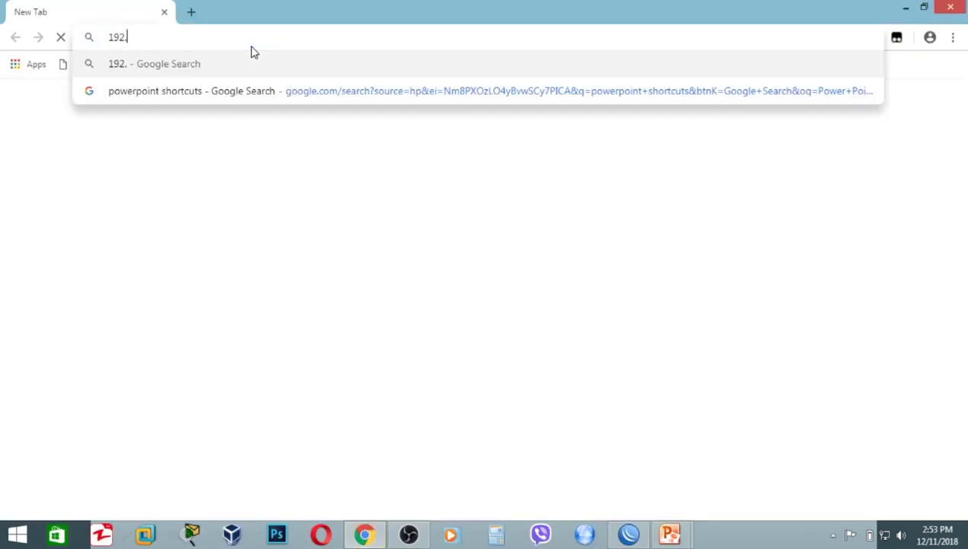
type(".1")
key("Return")
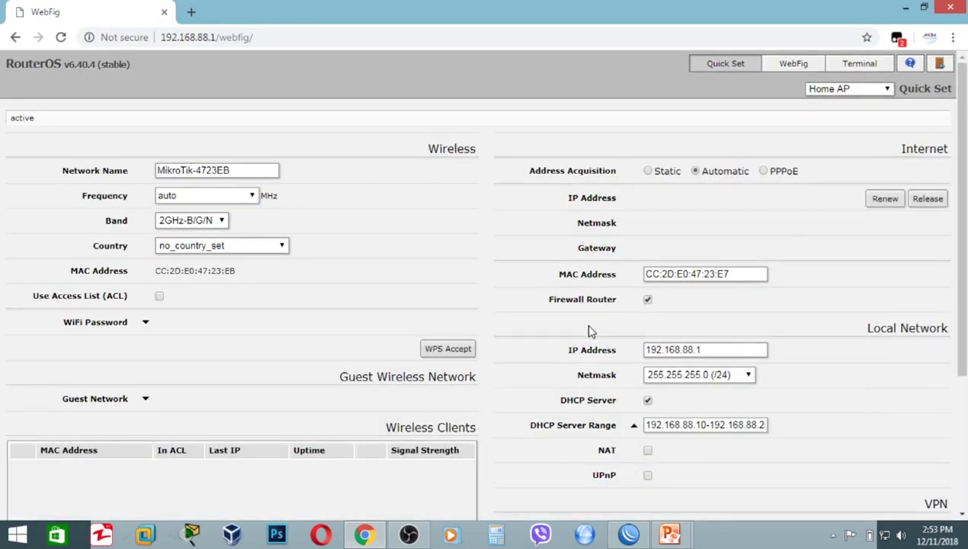
scroll(586, 329, "down", 3)
left_click(629, 534)
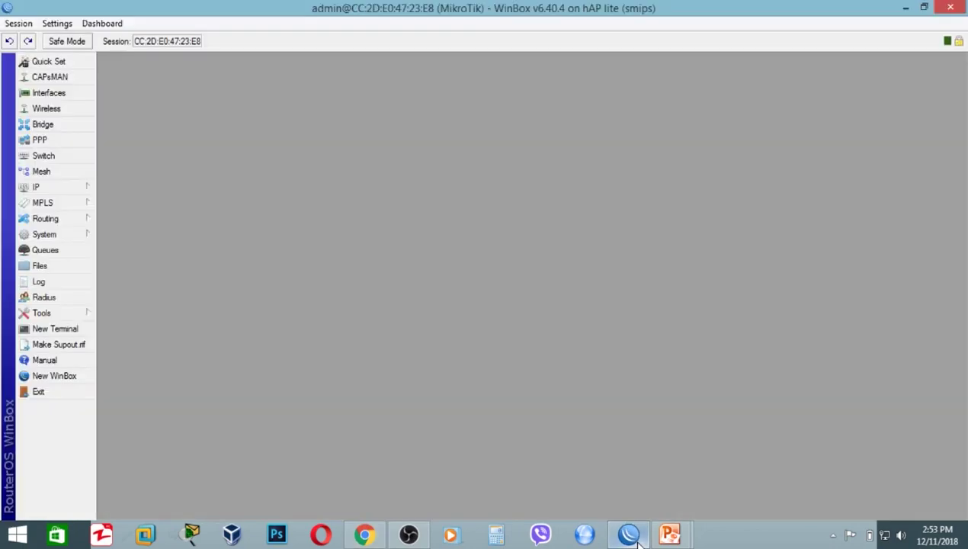
left_click(629, 533)
scroll(280, 349, "up", 3)
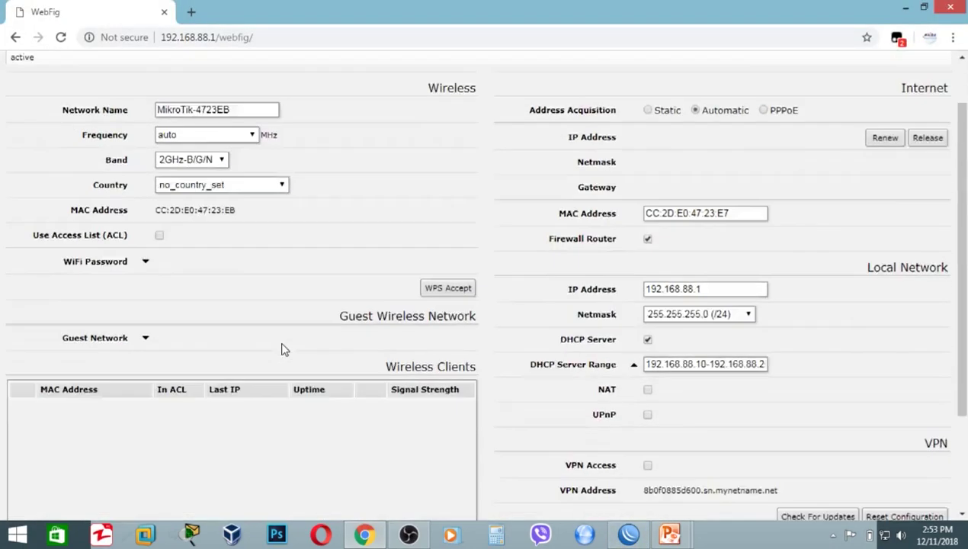
scroll(281, 342, "down", 3)
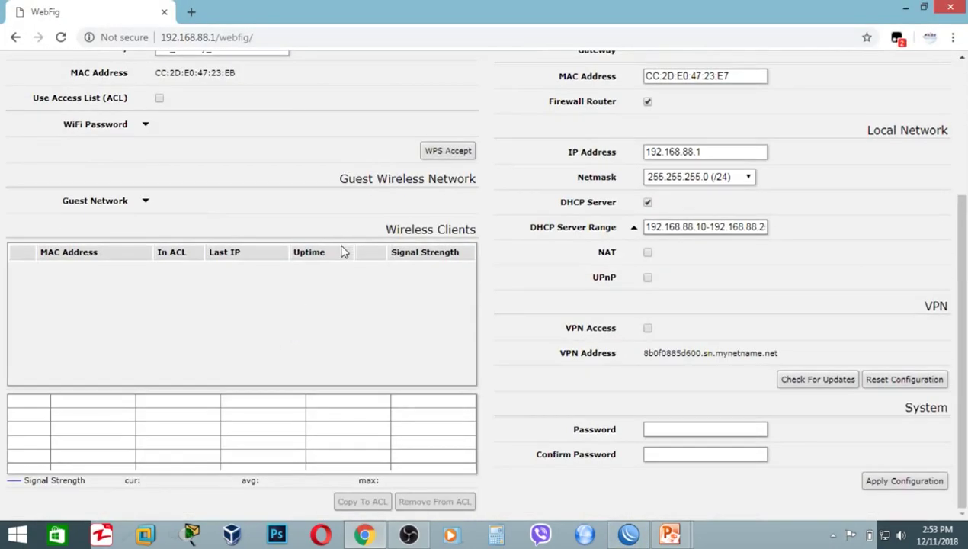
scroll(342, 252, "up", 3)
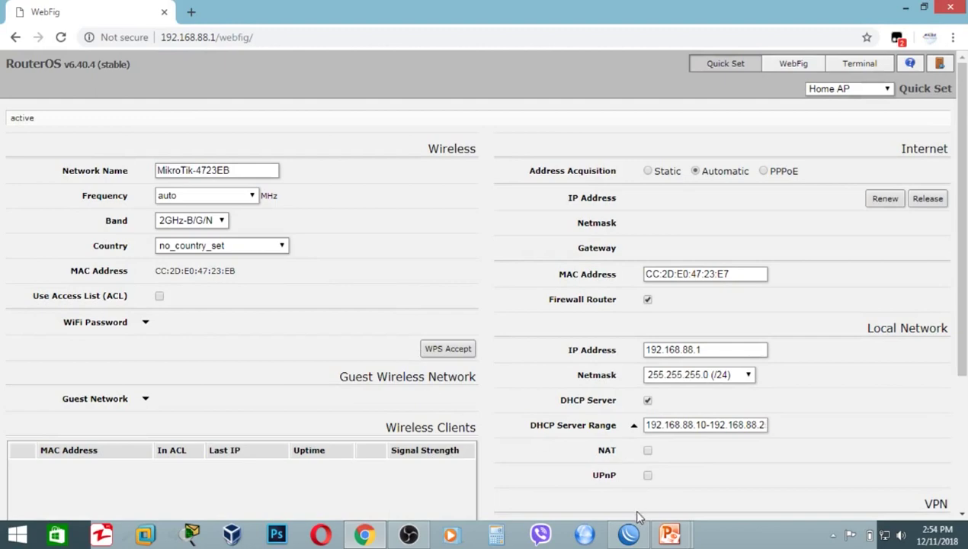
left_click(636, 535)
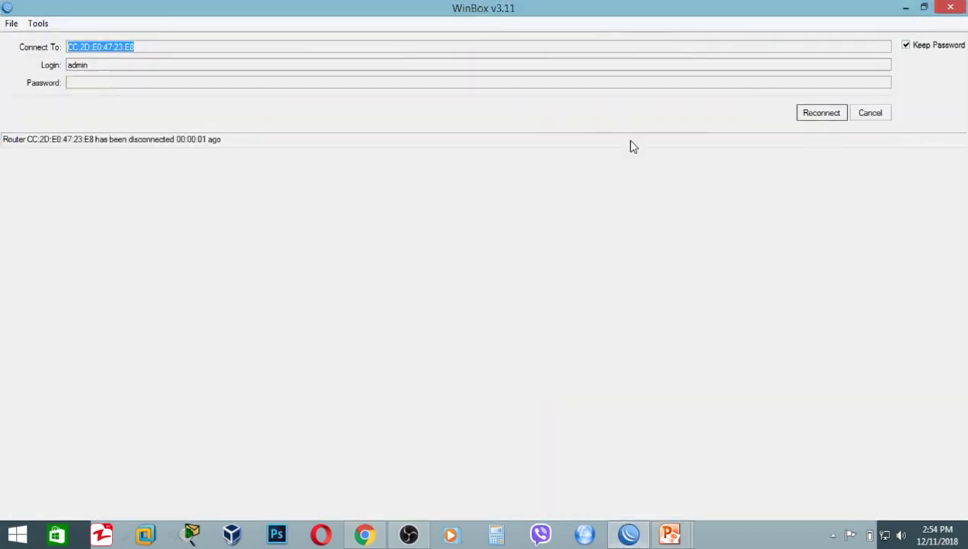
Step: Reconnect and change the router's System Identity from MikroTik to Raid5
left_click(819, 113)
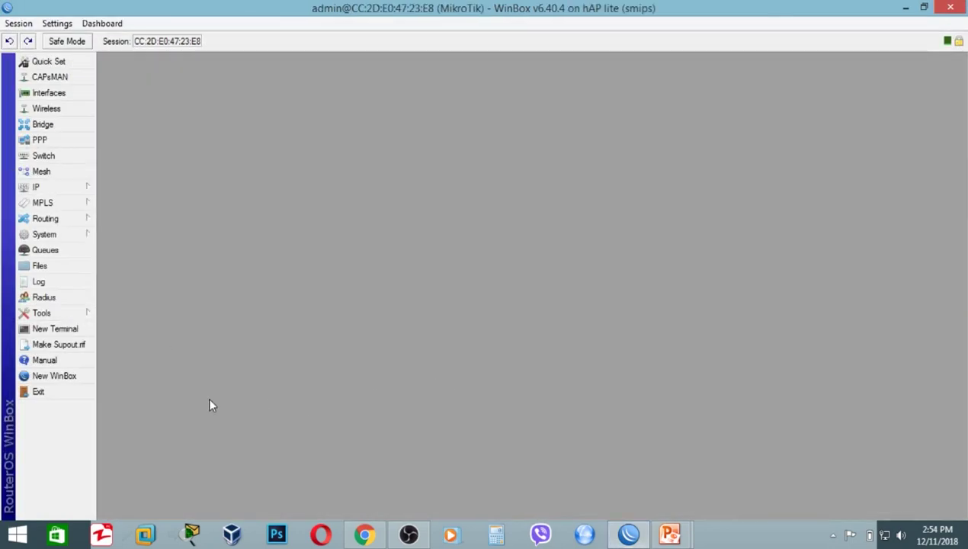
left_click(84, 235)
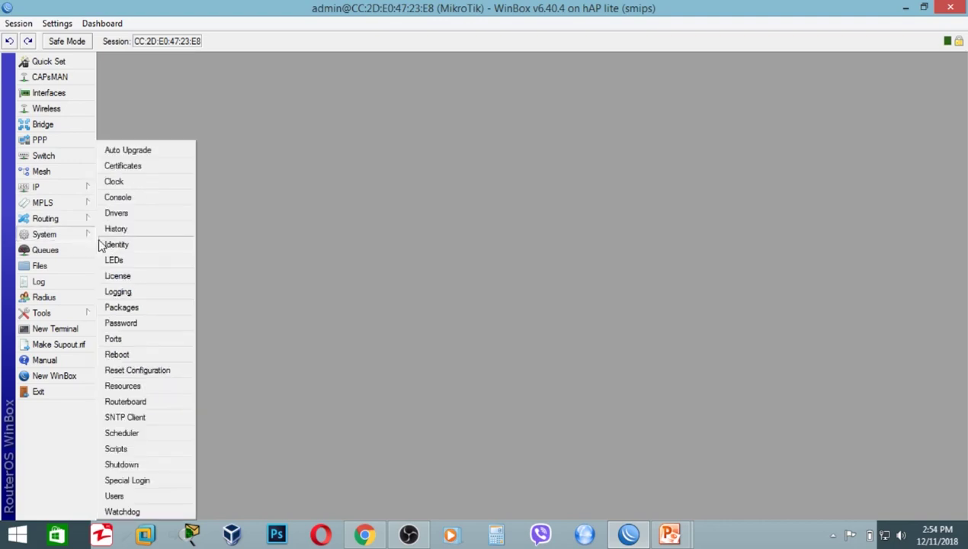
left_click(109, 245)
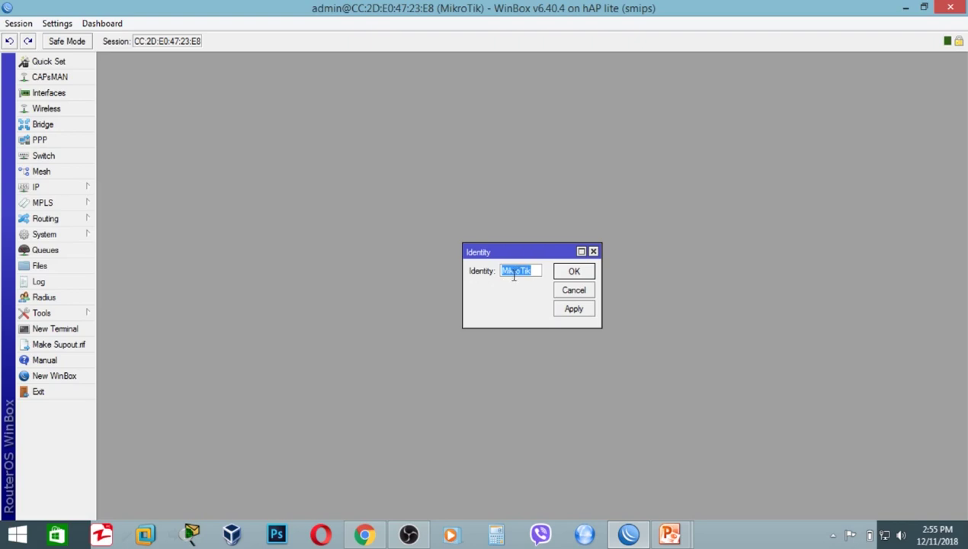
type("Raid5")
key("Return")
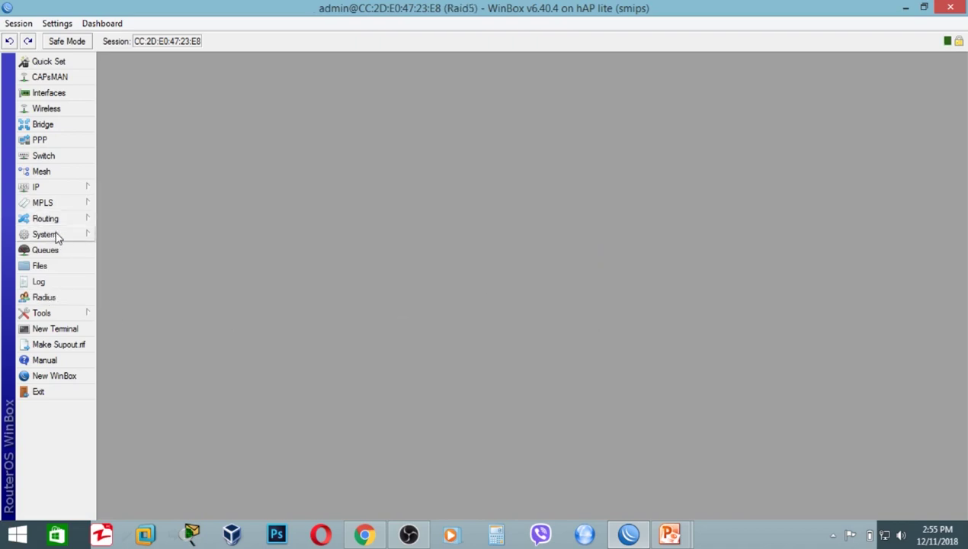
left_click(67, 330)
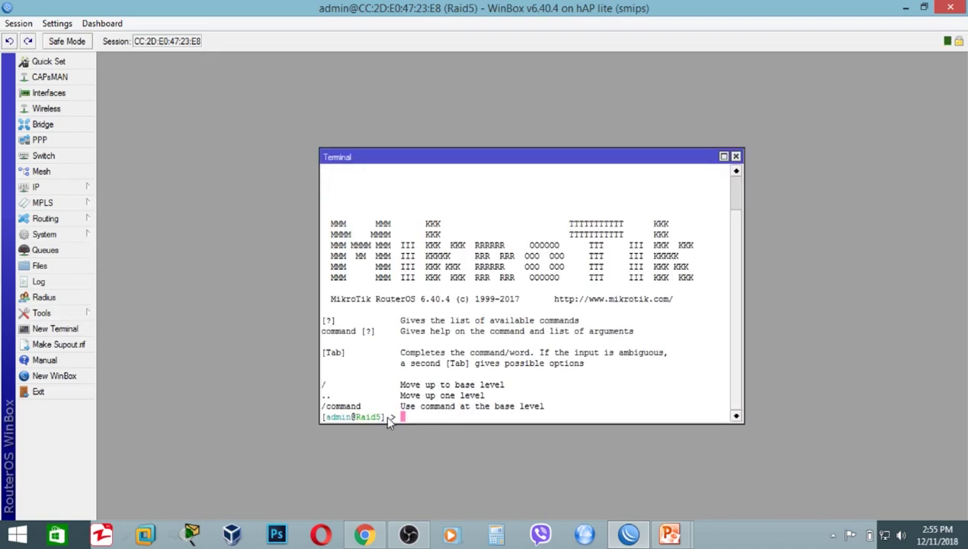
key("Return")
key("Return")
key("Return")
key("Return")
key("Return")
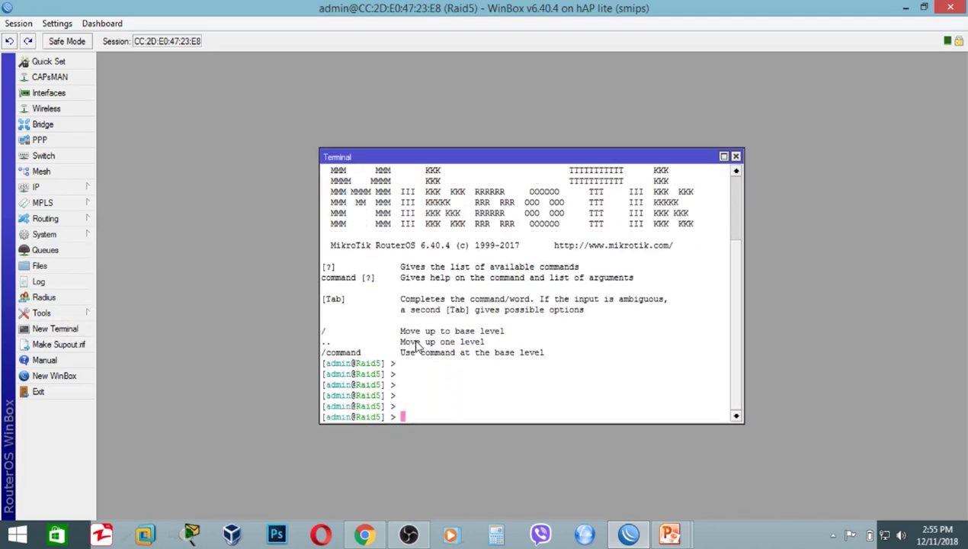
left_click(736, 156)
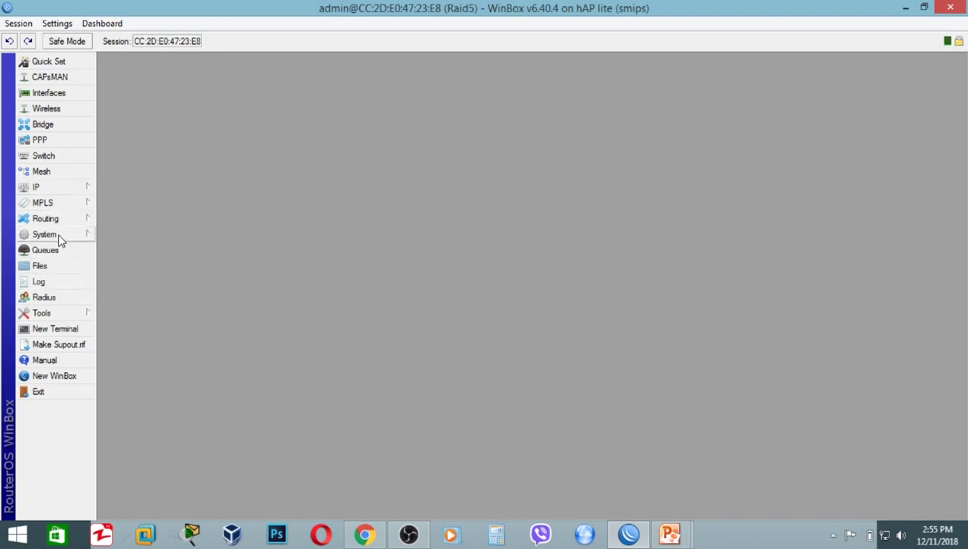
left_click(40, 265)
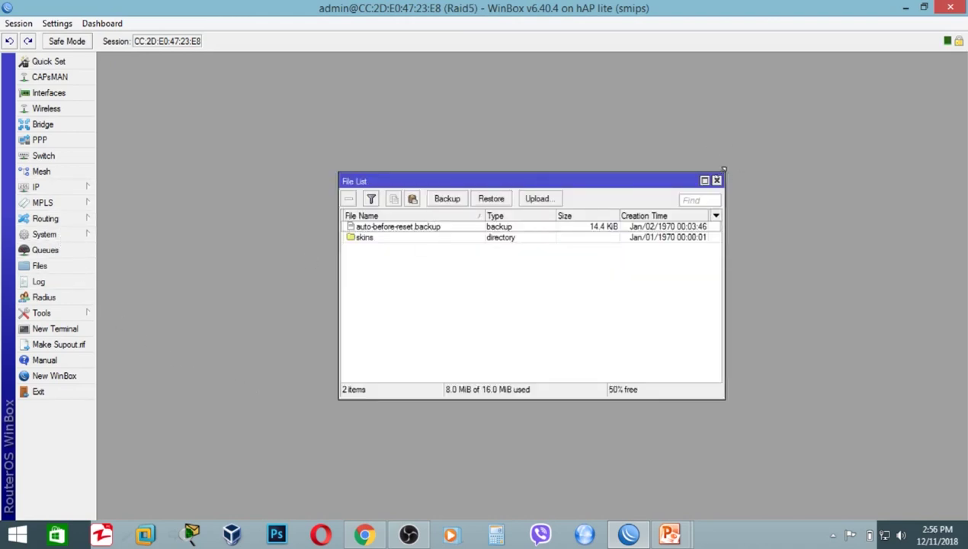
left_click(717, 180)
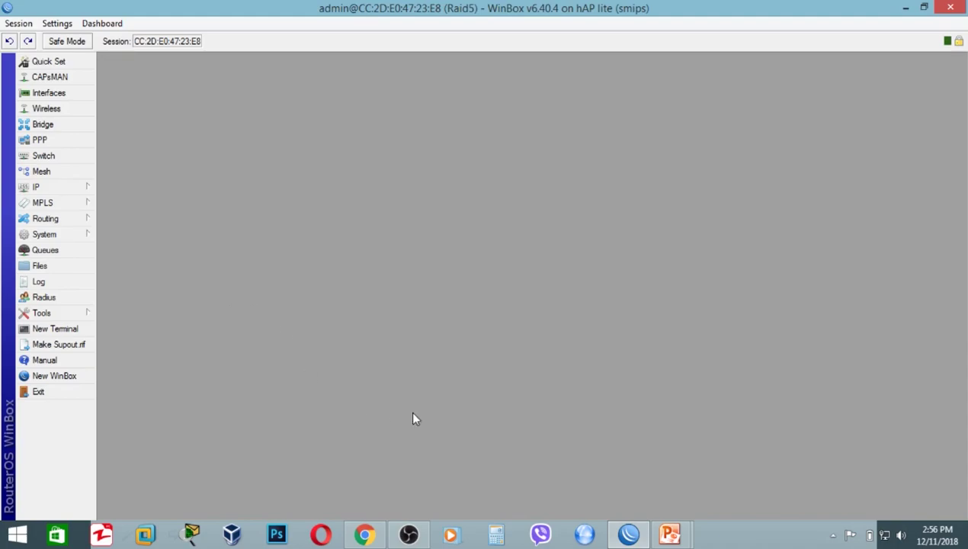
left_click(669, 534)
left_click(697, 476)
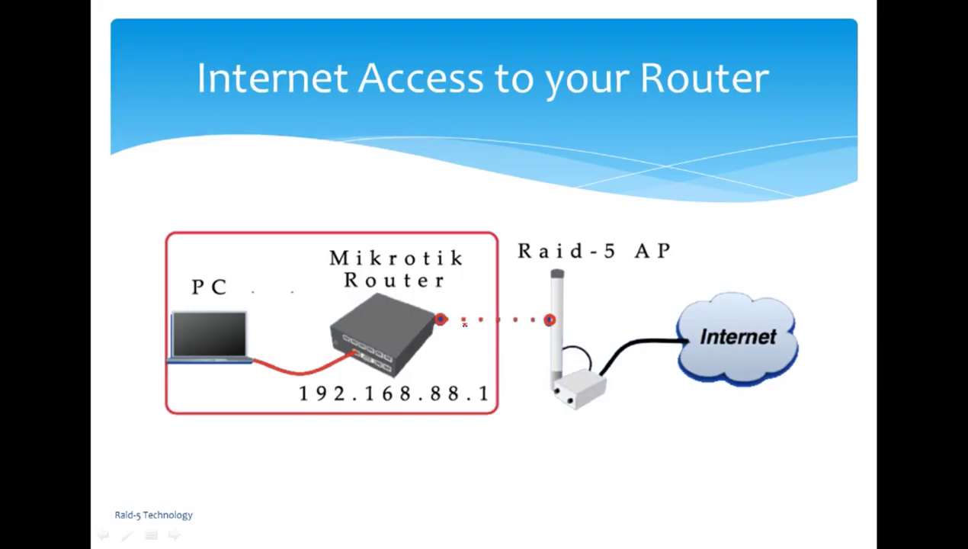
key("Escape")
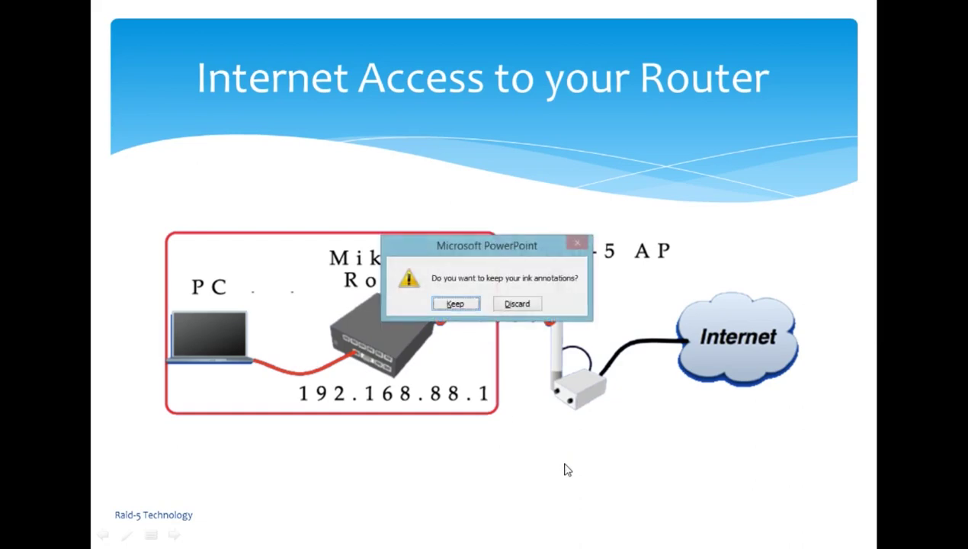
left_click(526, 303)
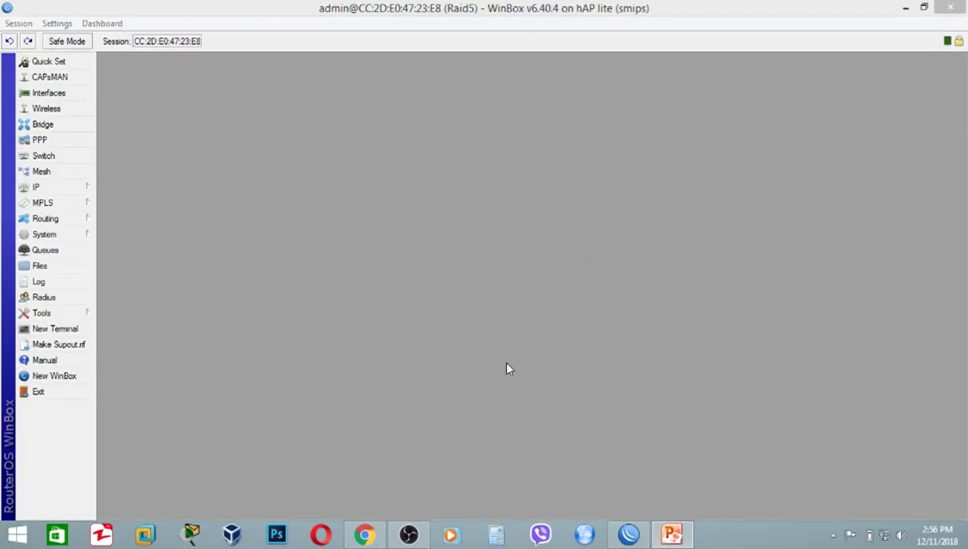
left_click(74, 94)
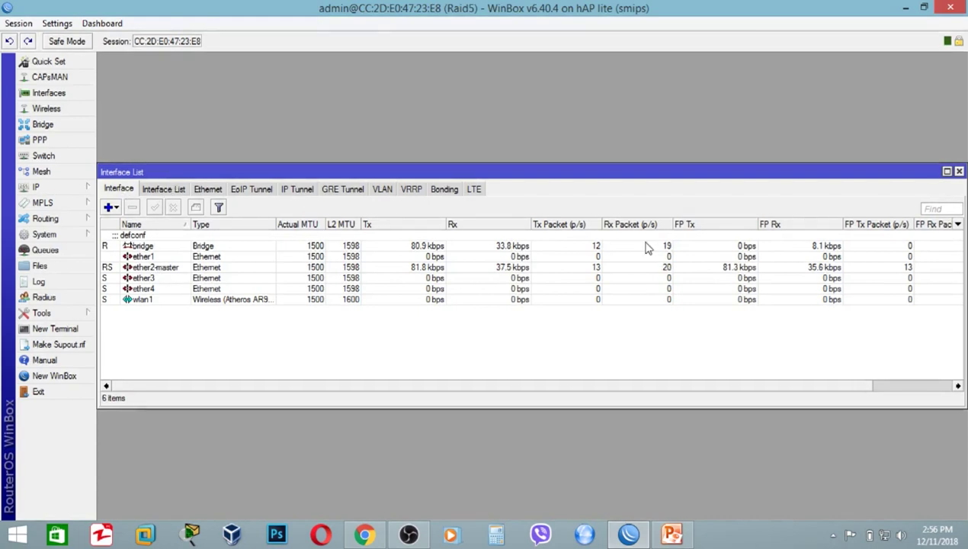
left_click(959, 172)
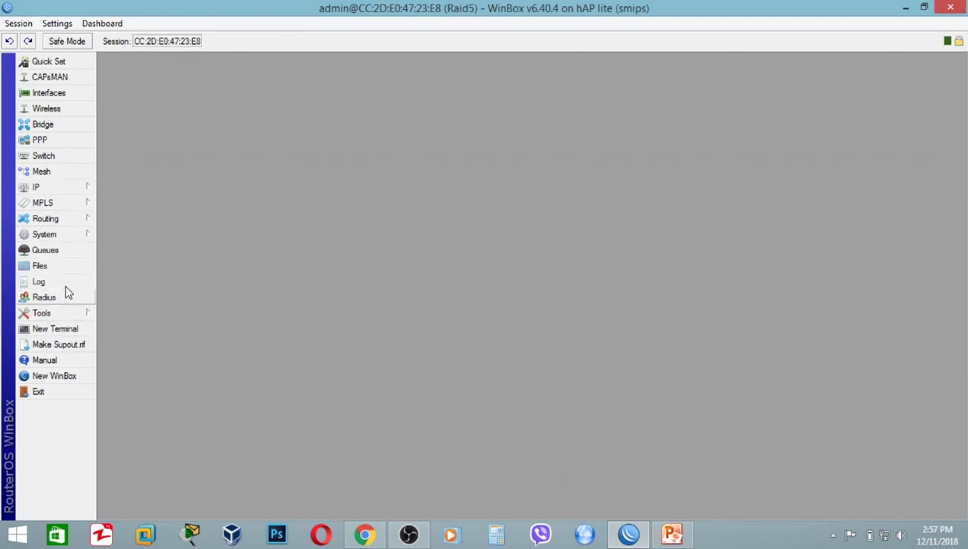
left_click(76, 239)
Step: Reset the router configuration and confirm the reboot
left_click(118, 371)
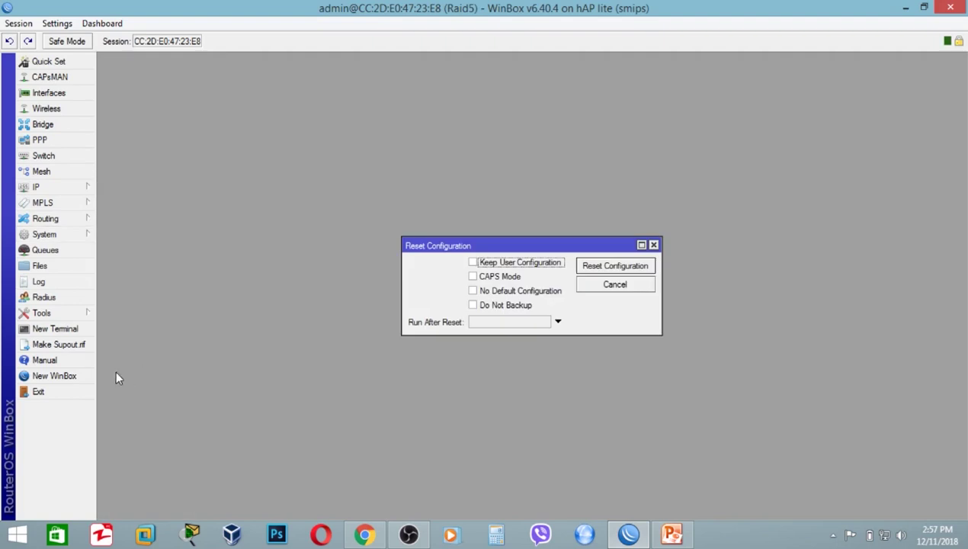
left_click(596, 267)
left_click(517, 281)
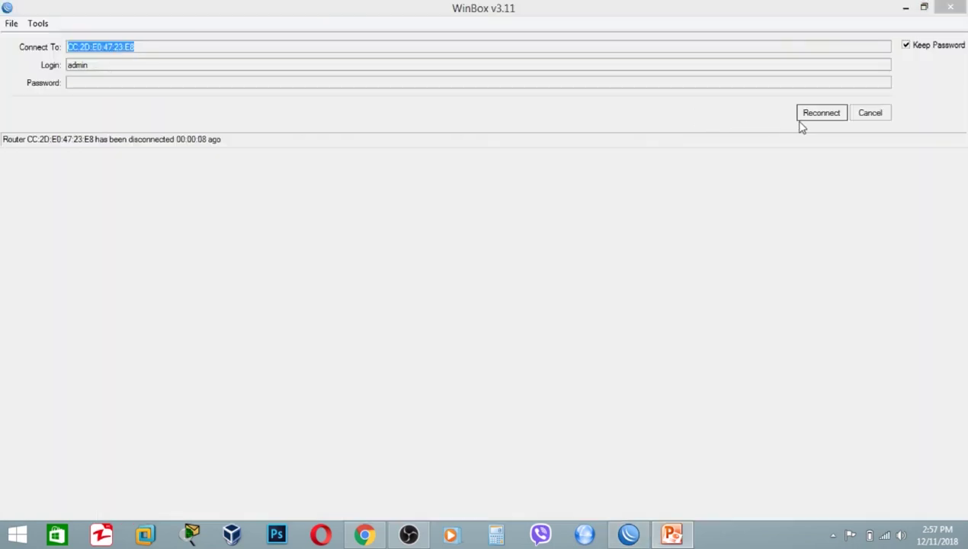
Step: Log back into router CC:2D:E0:47:23:E8 from the refreshed Neighbors list
left_click(810, 113)
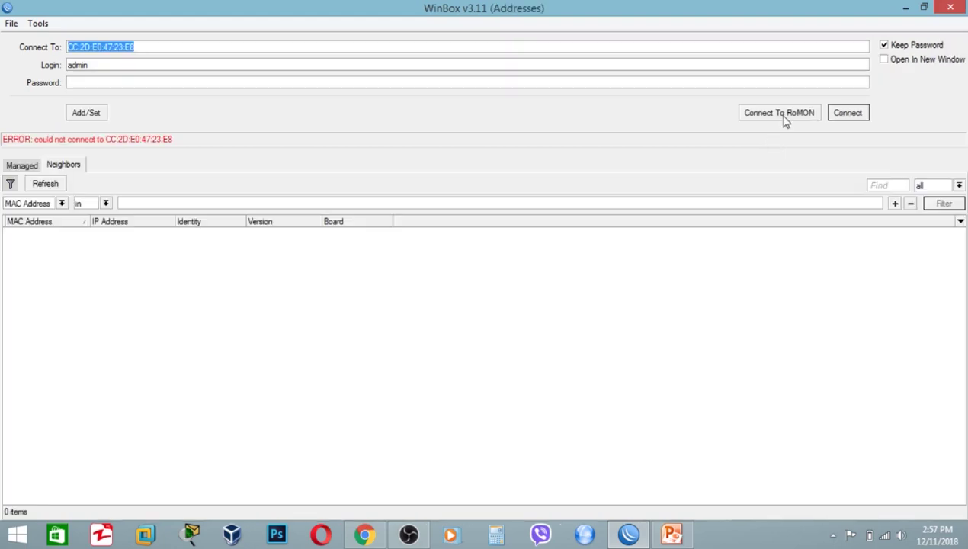
left_click(49, 183)
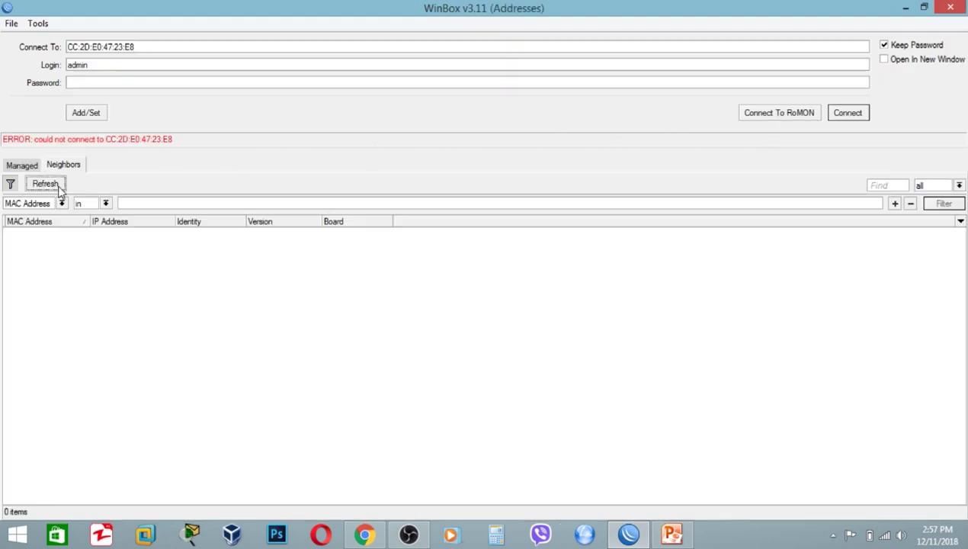
left_click(21, 167)
left_click(63, 167)
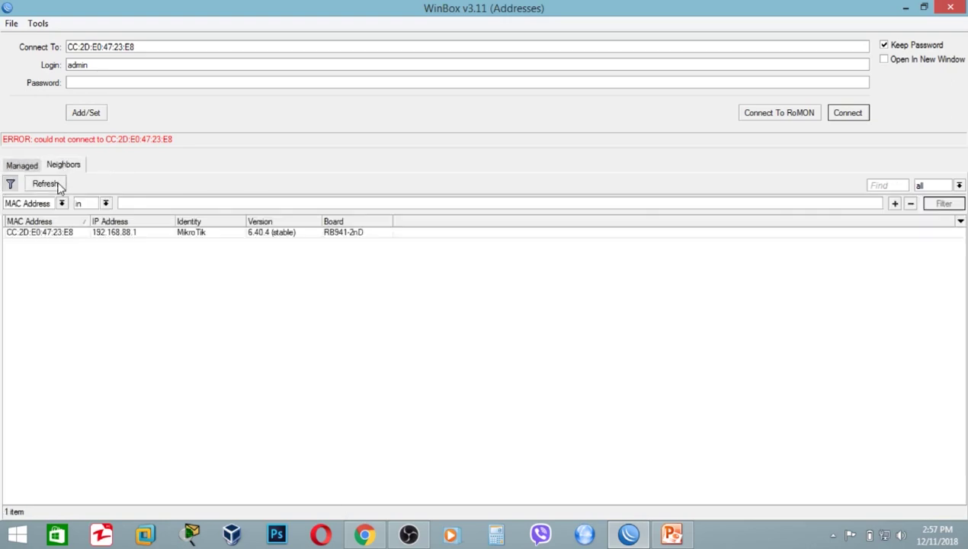
left_click(53, 185)
left_click(50, 232)
left_click(843, 114)
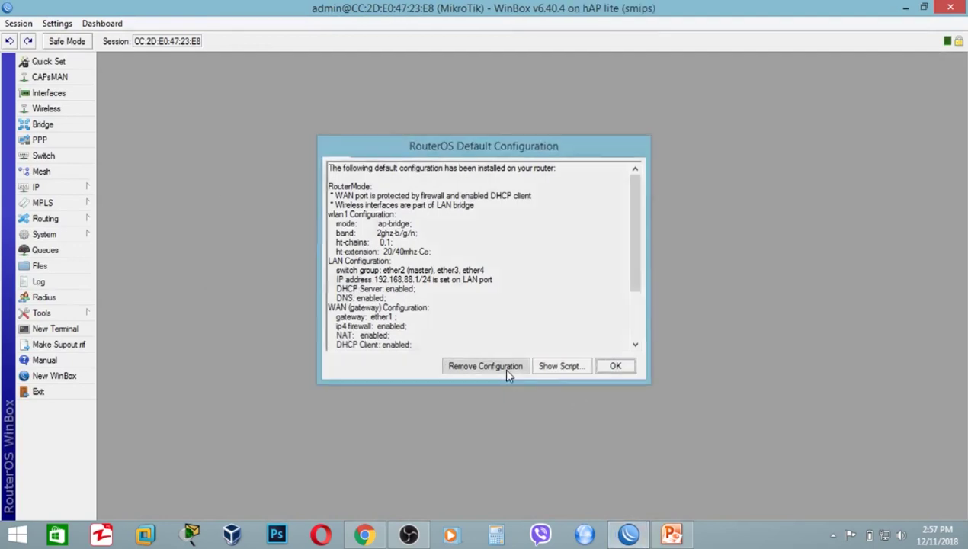
Step: Remove the router's default configuration, then reconnect WinBox to the restarted router
left_click(506, 371)
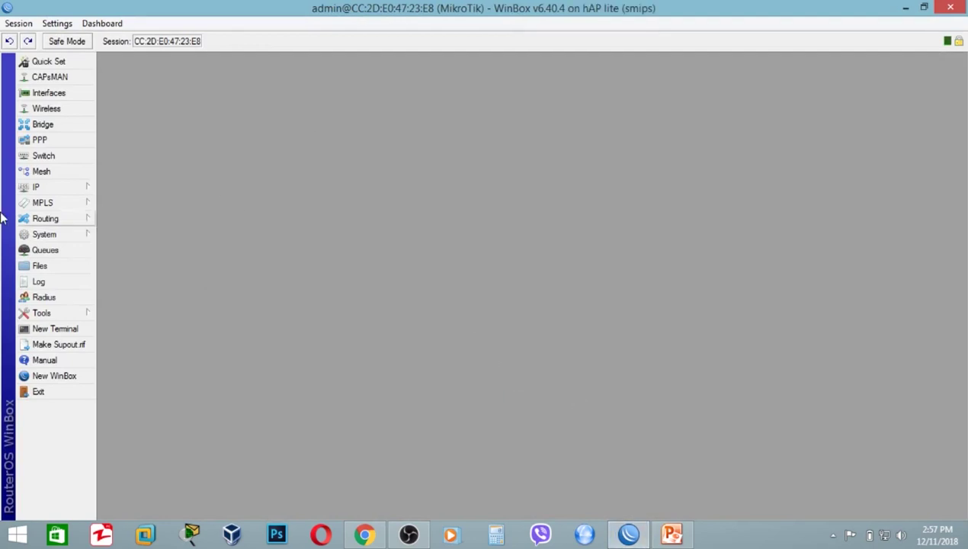
left_click(67, 94)
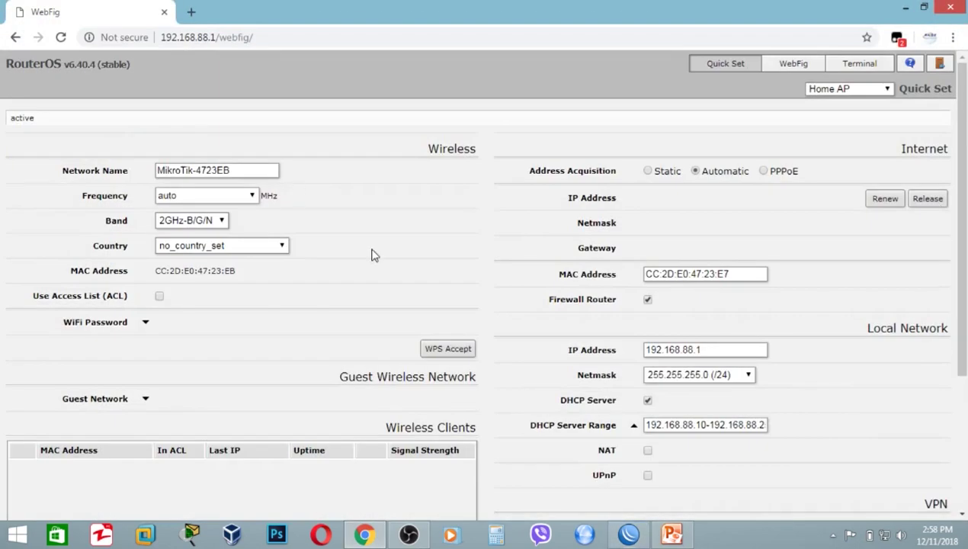
left_click(628, 534)
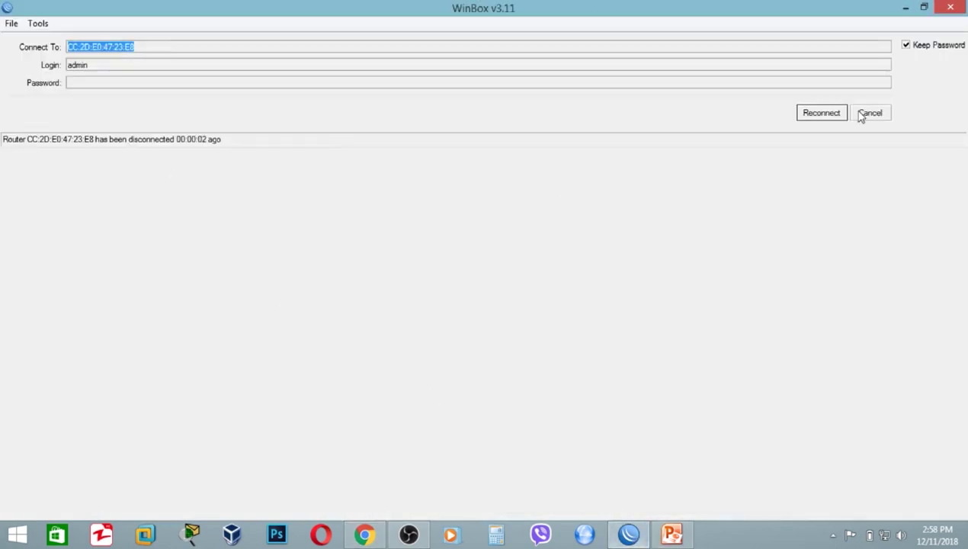
left_click(819, 116)
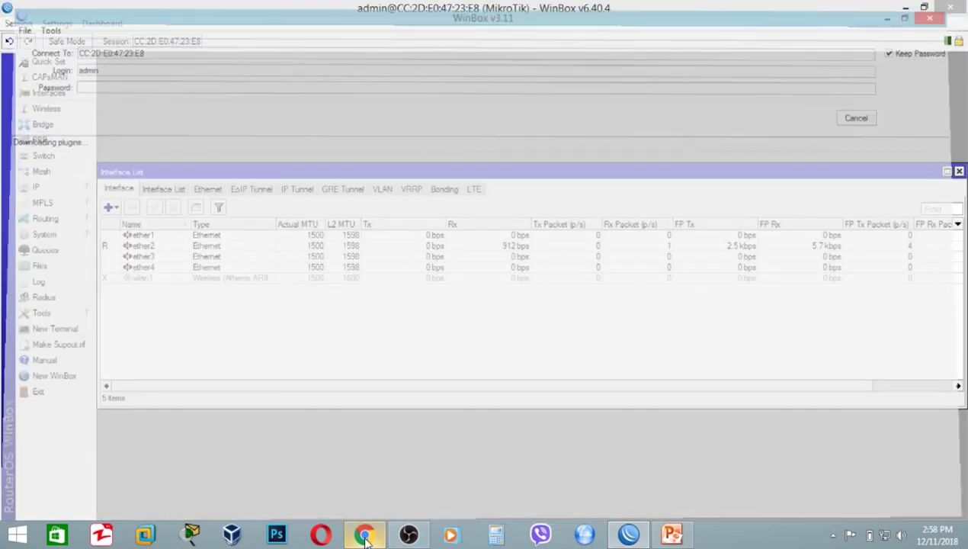
Step: Close Chrome, enable the disabled wlan1 interface, and close the Interface List
right_click(365, 536)
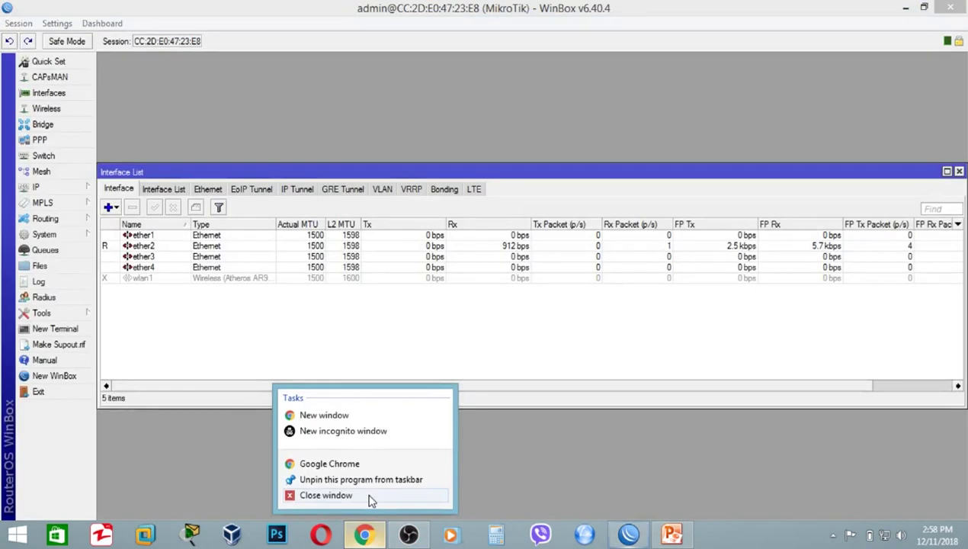
left_click(339, 476)
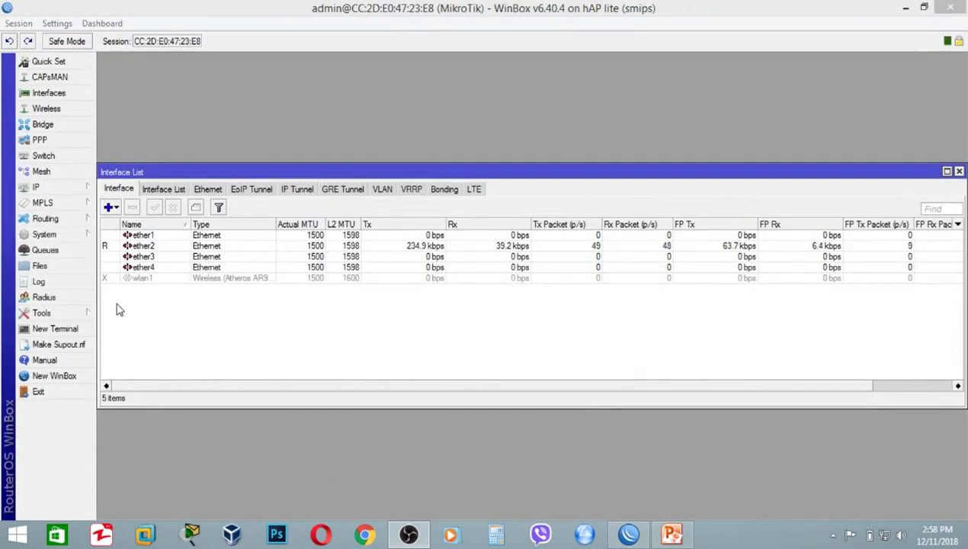
left_click(155, 280)
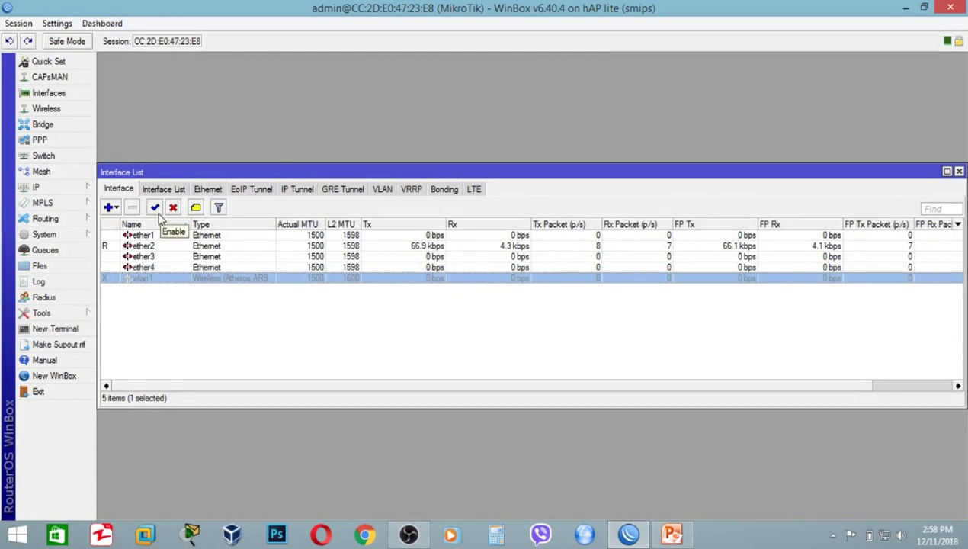
left_click(157, 211)
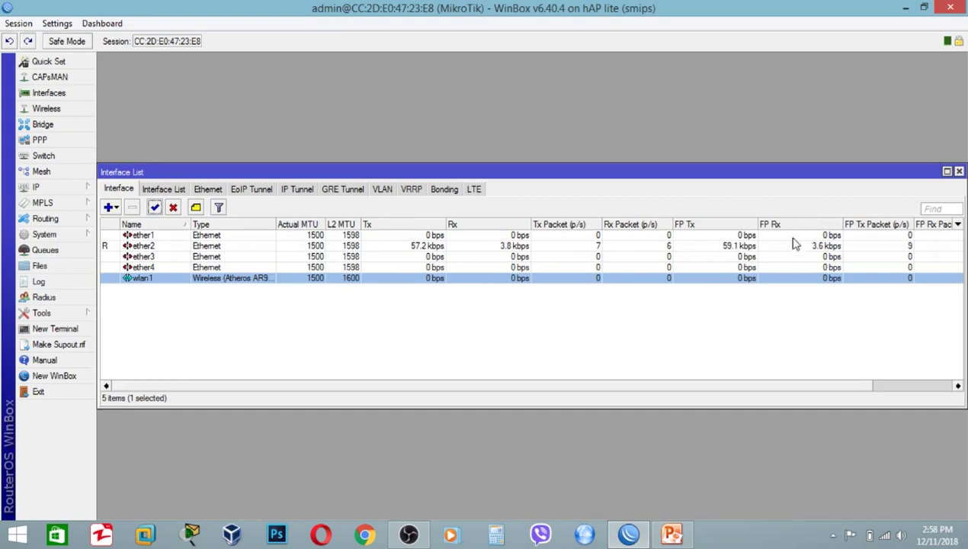
left_click(959, 172)
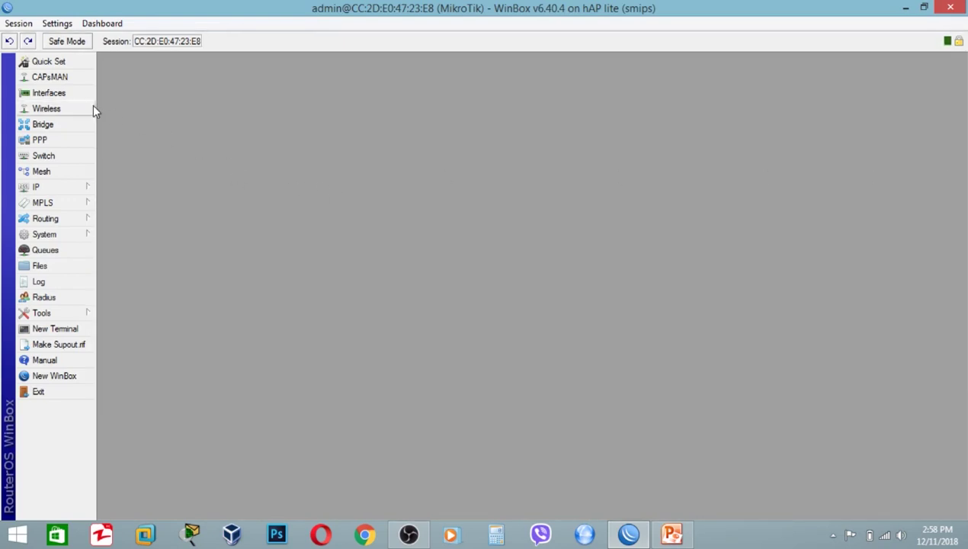
left_click(93, 109)
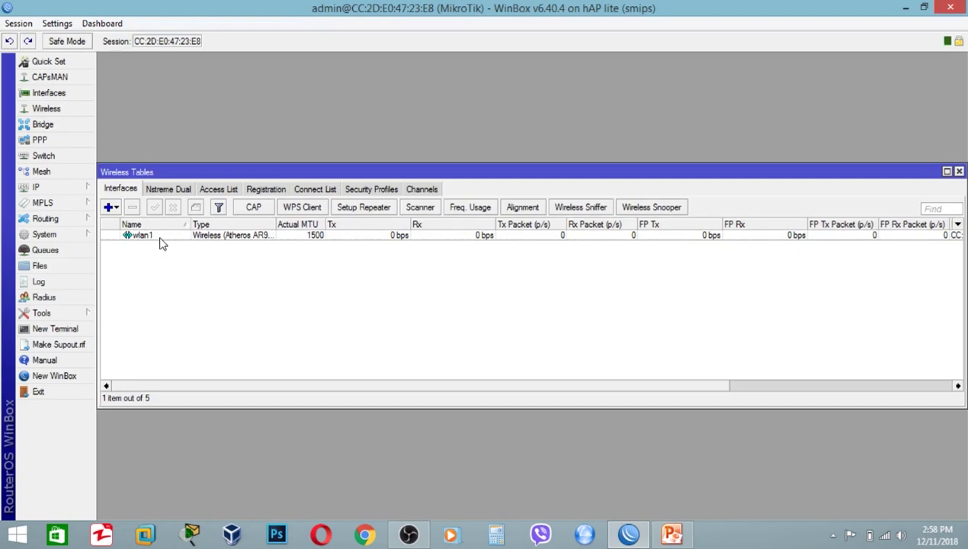
Step: Create security profile 'password' using WPA/WPA2 PSK with both pre-shared keys entered
left_click(372, 190)
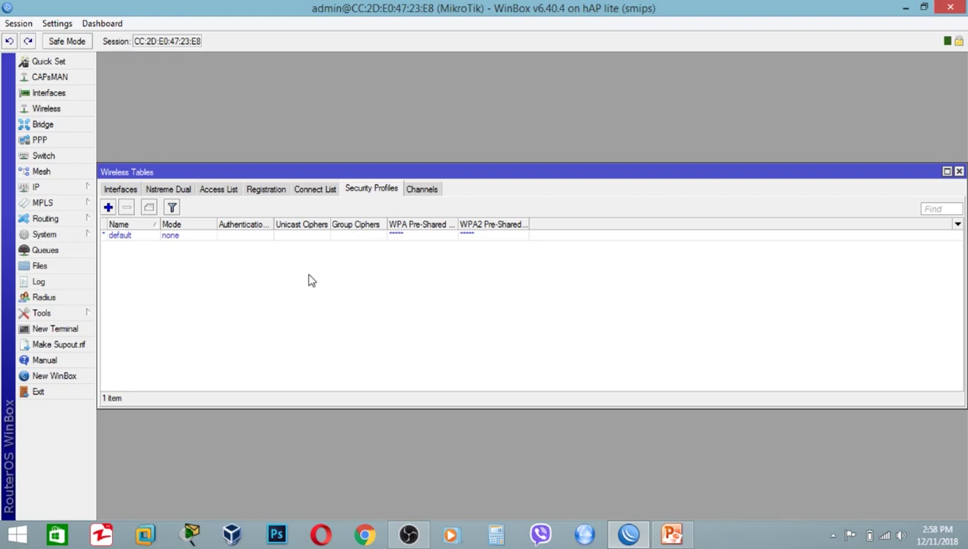
left_click(108, 207)
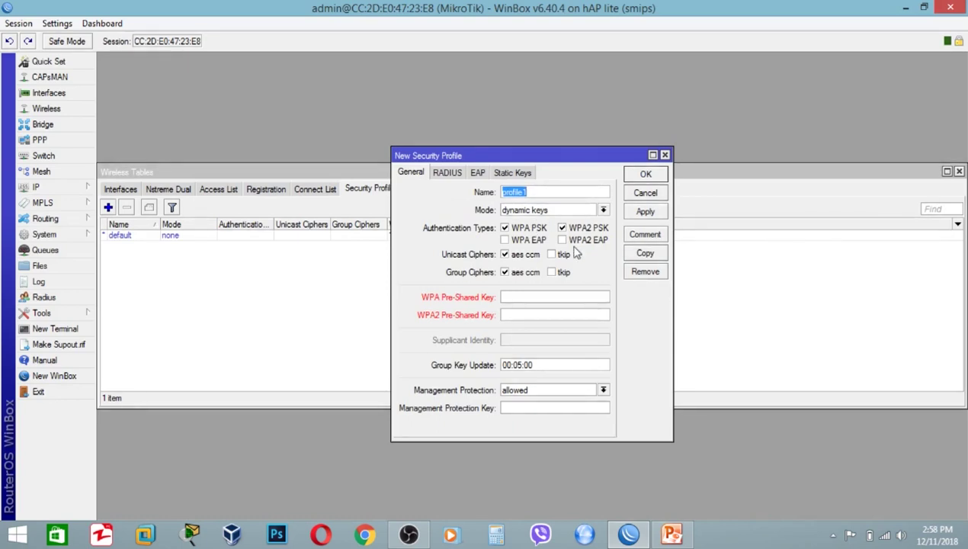
type("passw")
key("Tab")
key("Tab")
key("Tab")
left_click(532, 297)
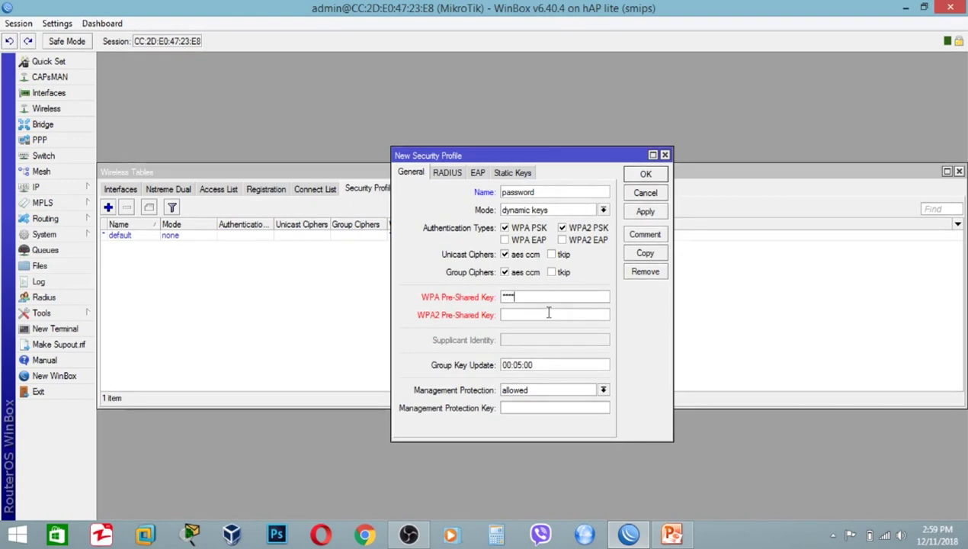
left_click(552, 314)
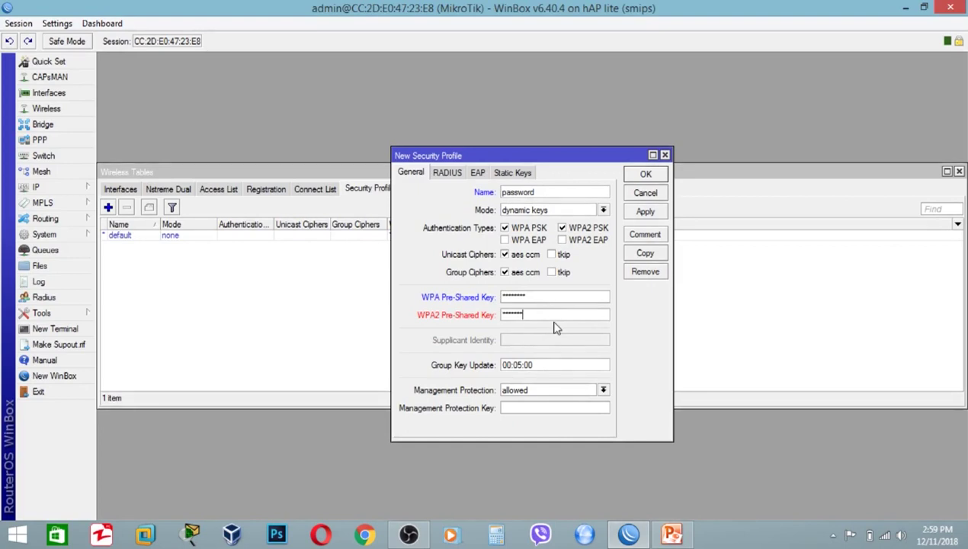
left_click(645, 211)
left_click(640, 175)
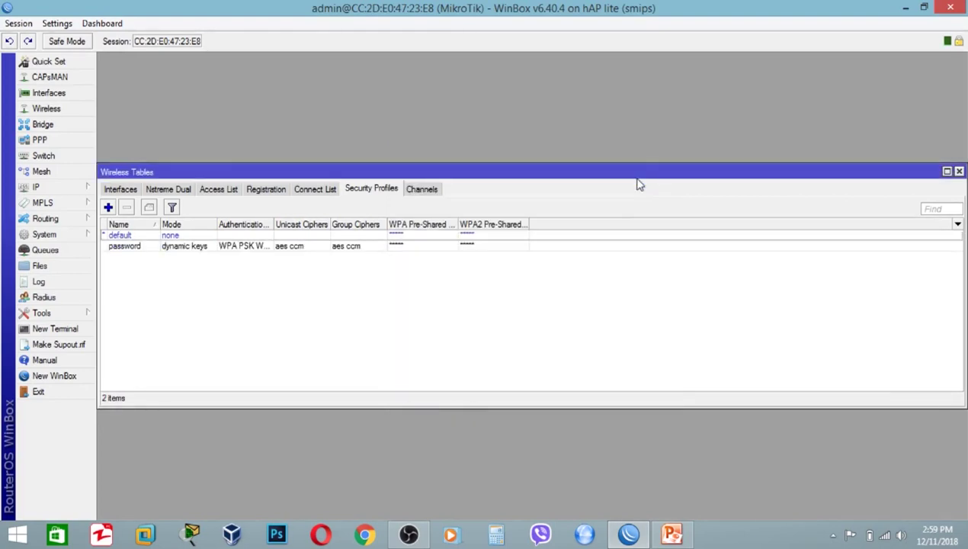
Step: Scan from wlan1 in Advanced Mode and connect to the Raid 5 Tech access point at 2437 MHz
left_click(116, 189)
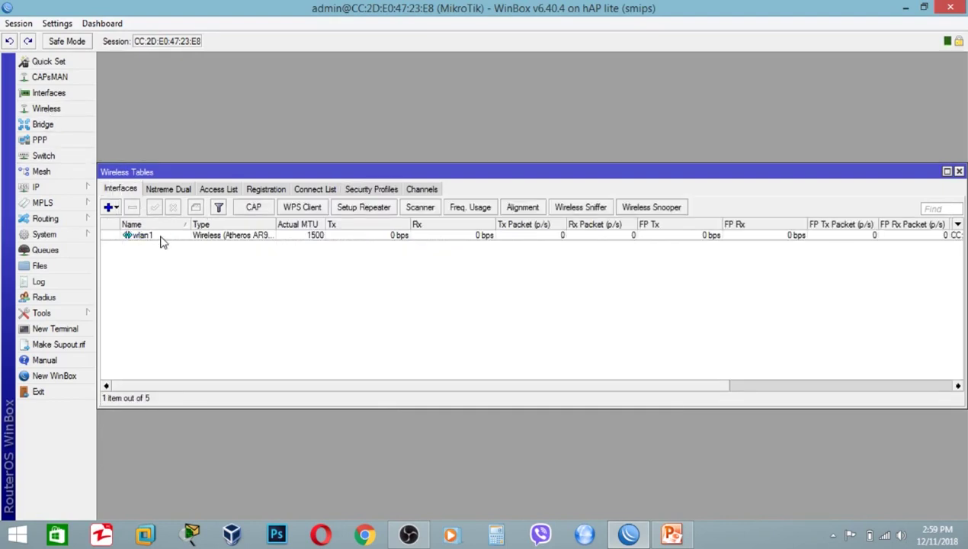
double_click(141, 236)
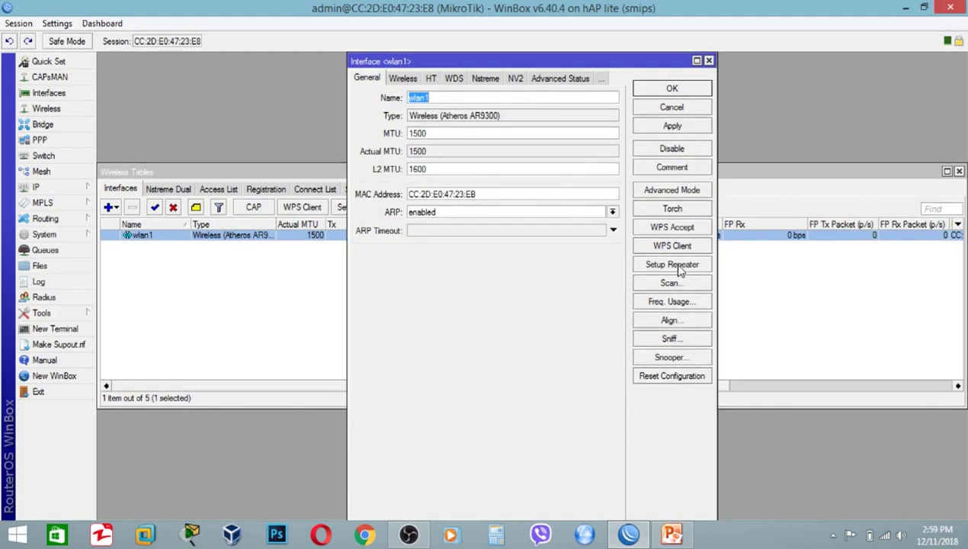
left_click(674, 192)
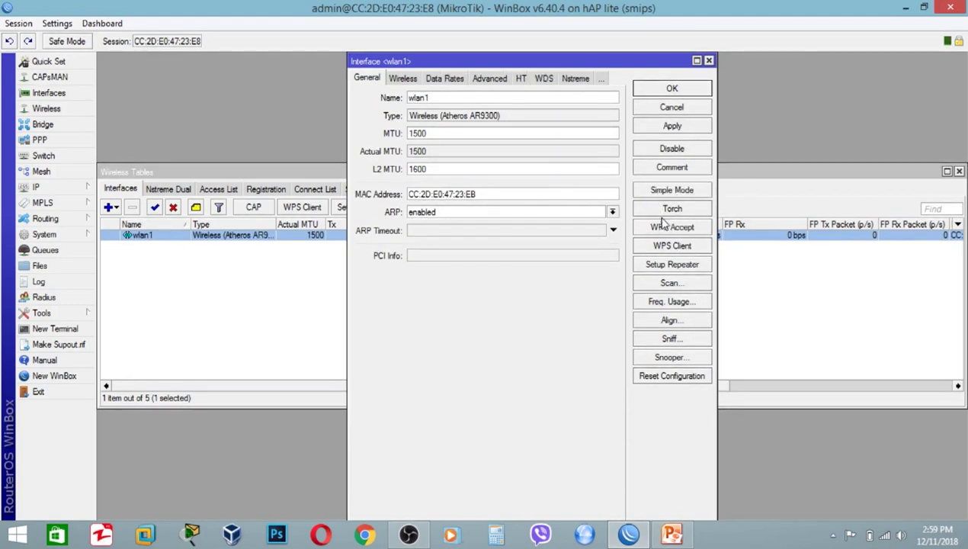
left_click(670, 281)
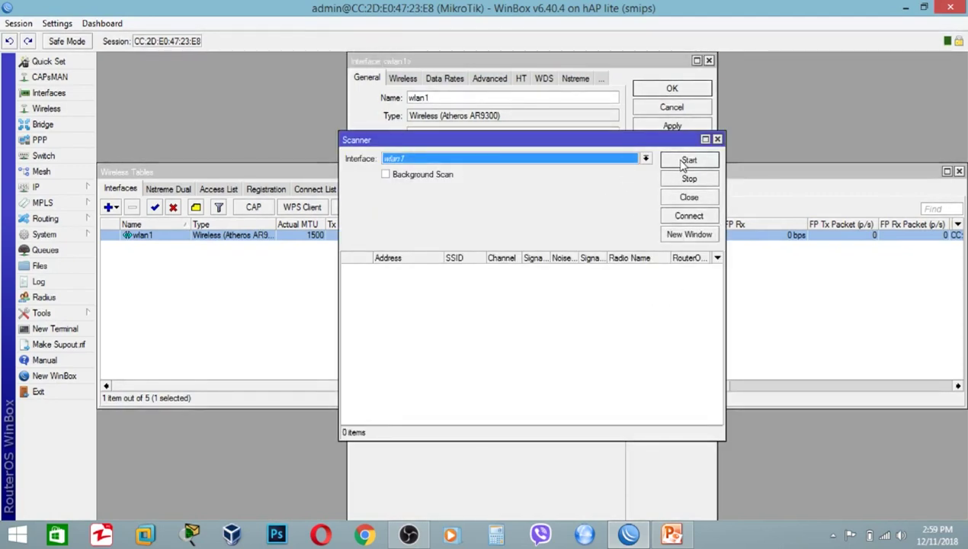
left_click(680, 163)
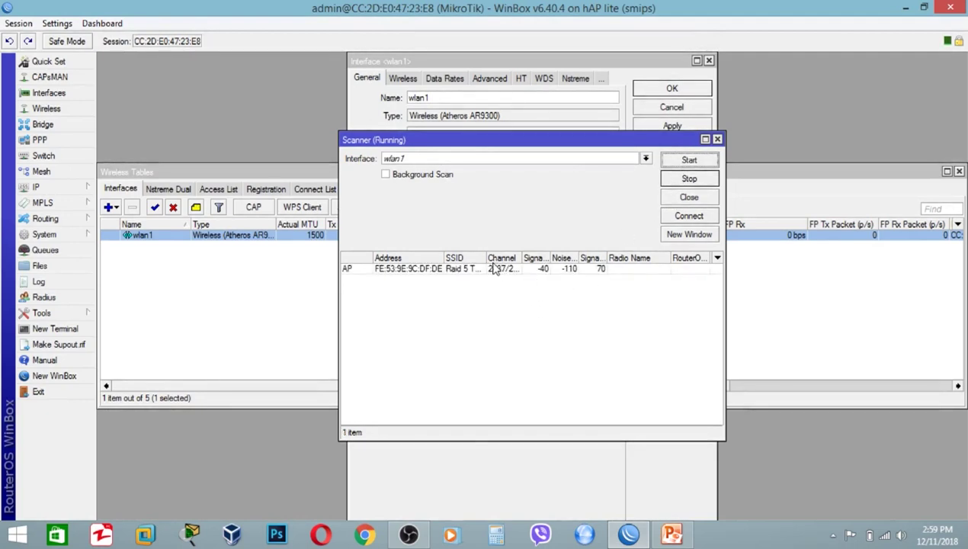
left_click_drag(486, 259, 547, 284)
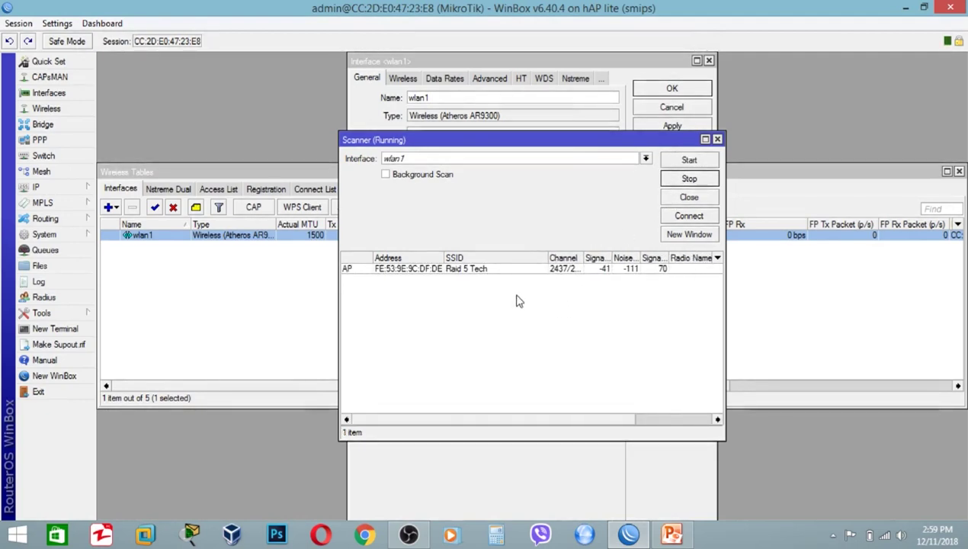
left_click(396, 273)
left_click(690, 215)
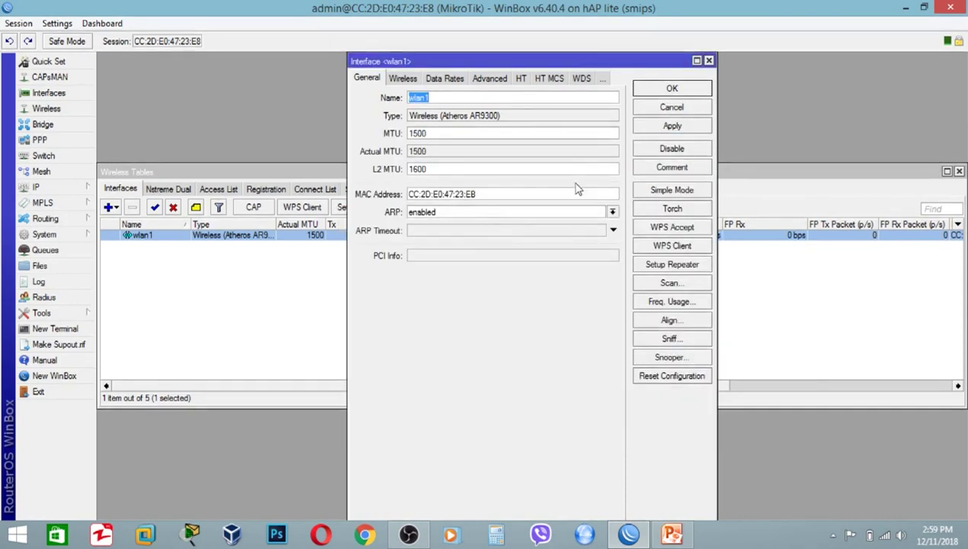
Step: Set wlan1's Security Profile to password and save its wireless settings
left_click(414, 81)
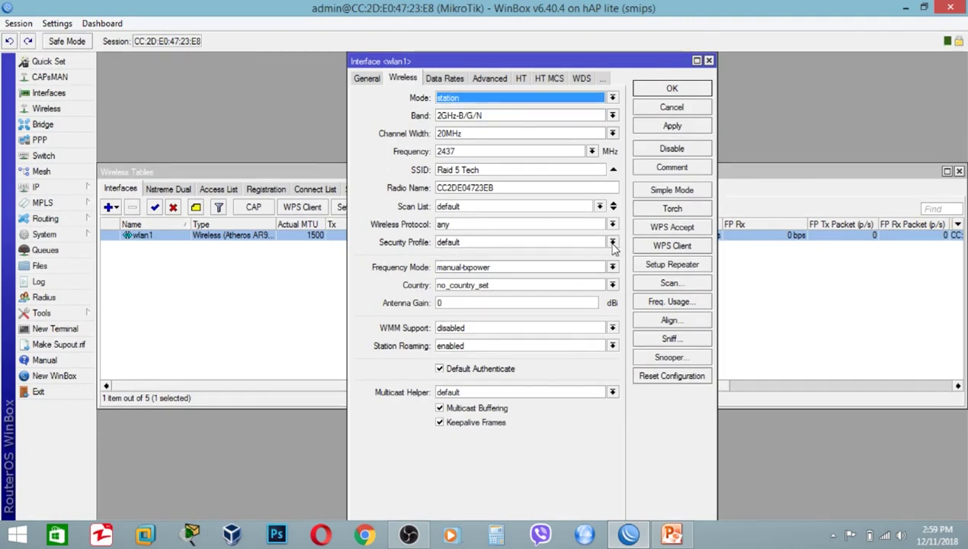
left_click(612, 242)
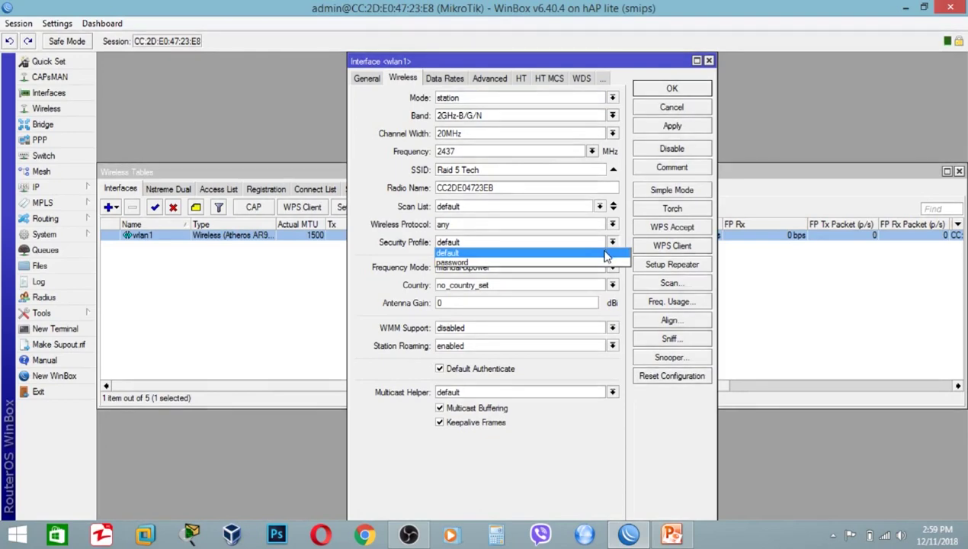
left_click(608, 263)
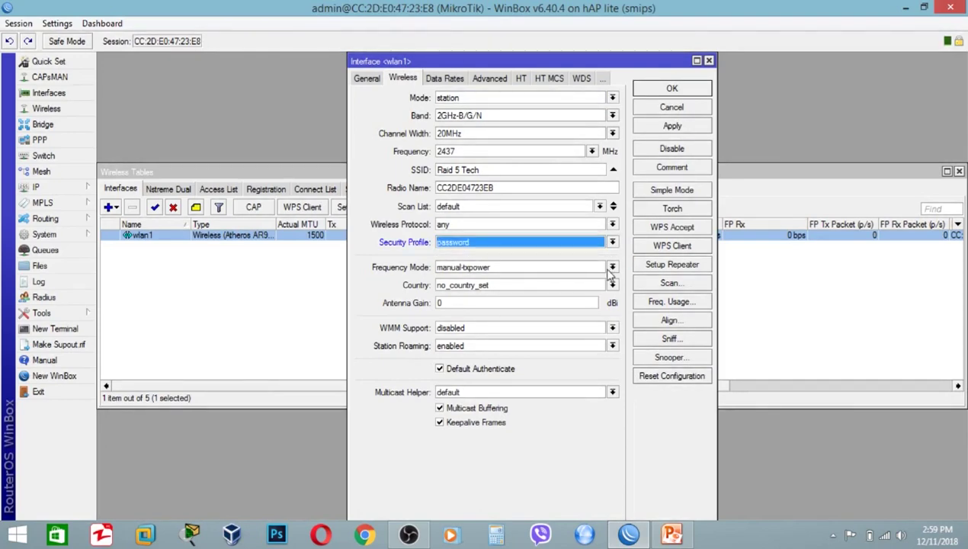
left_click(671, 128)
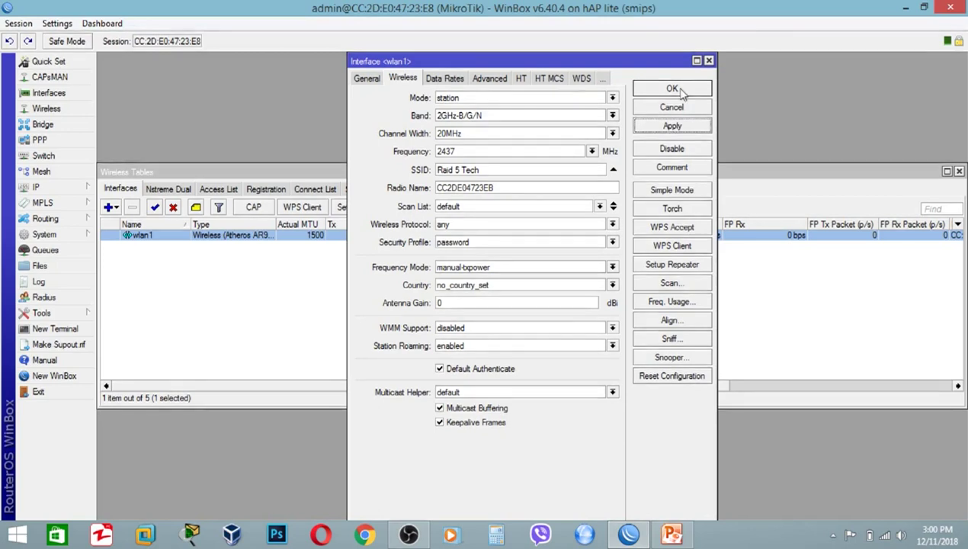
left_click(672, 89)
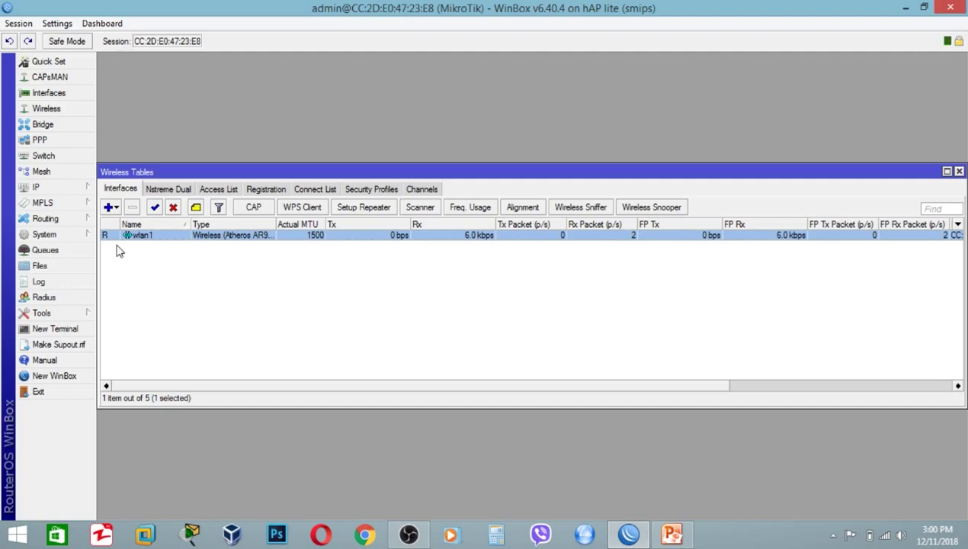
Step: Handwrite 'DHCP' on the router-to-AP link of the Internet Access slide
key("alt+Tab")
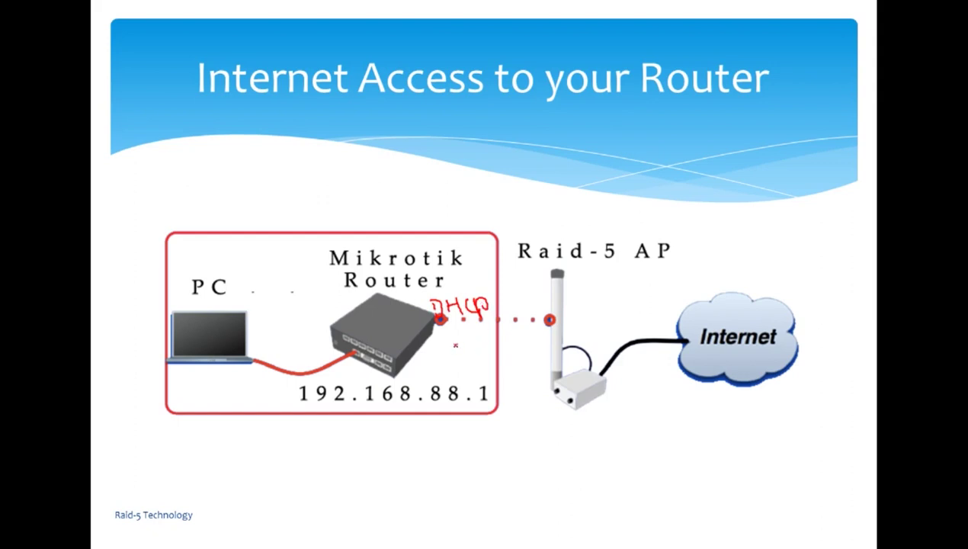
left_click_drag(455, 346, 467, 361)
left_click_drag(473, 338, 477, 352)
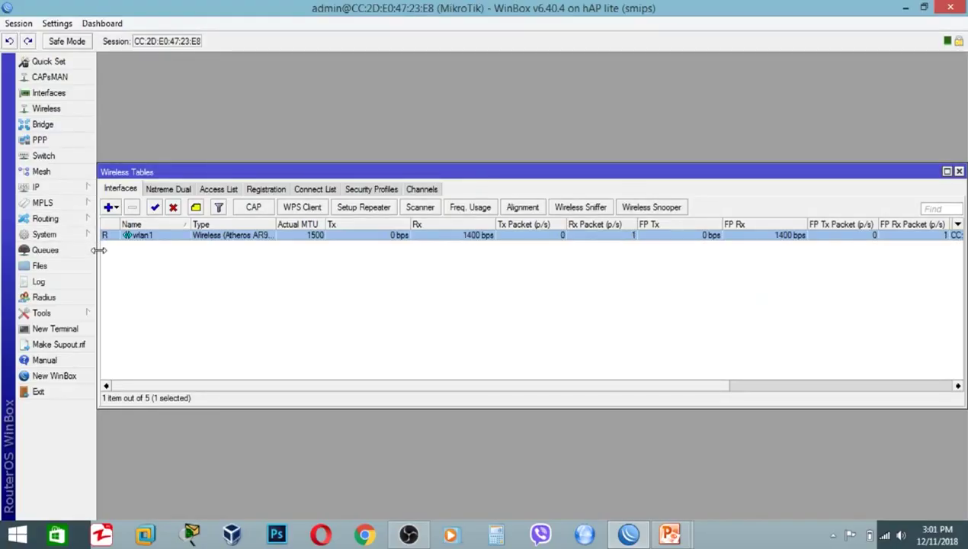
Step: Create a DHCP client on wlan1, bound to 192.168.43.211/24, and widen the IP Address column
left_click(91, 188)
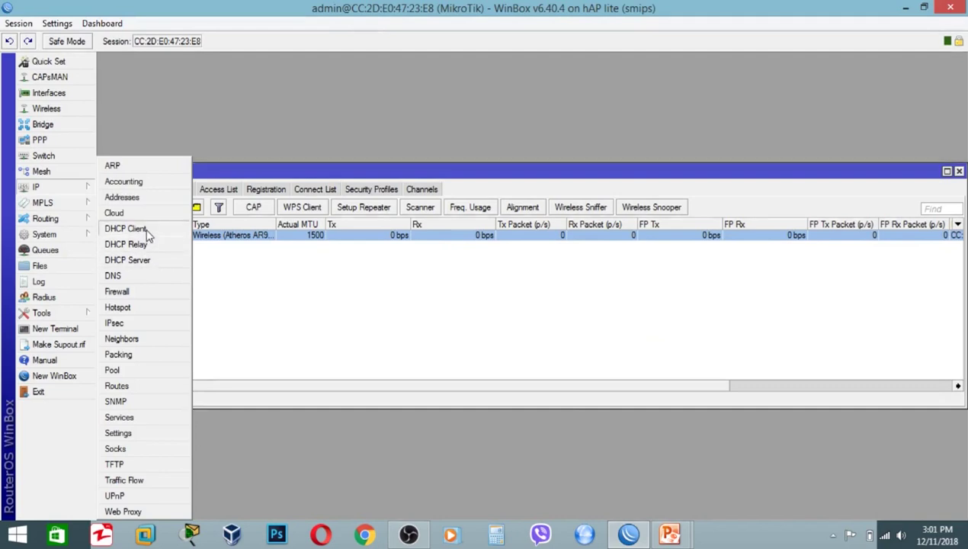
left_click(148, 230)
left_click(378, 208)
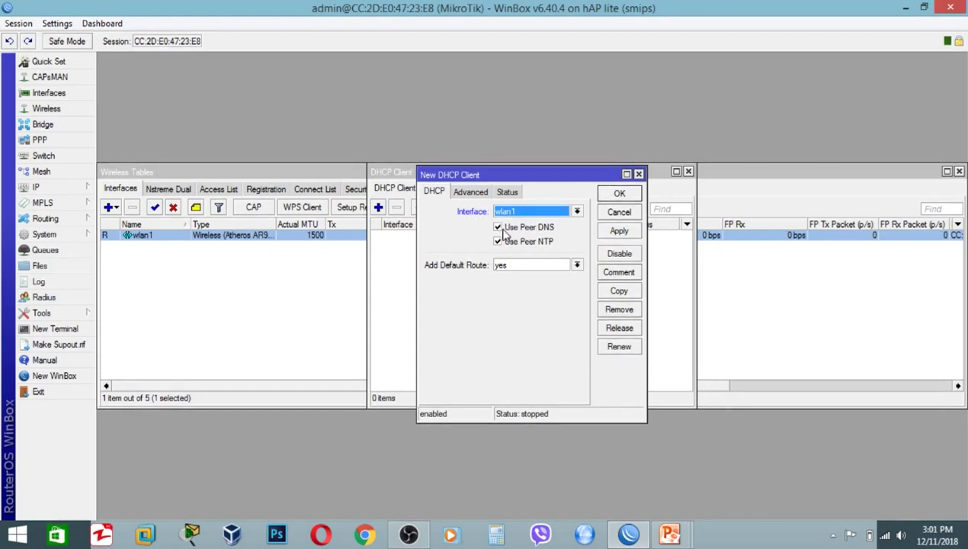
left_click(621, 230)
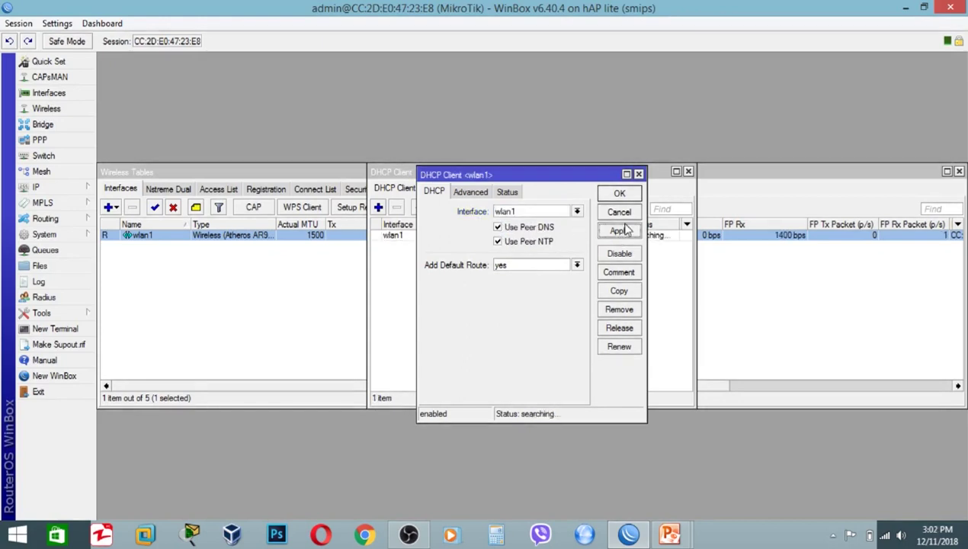
left_click(619, 193)
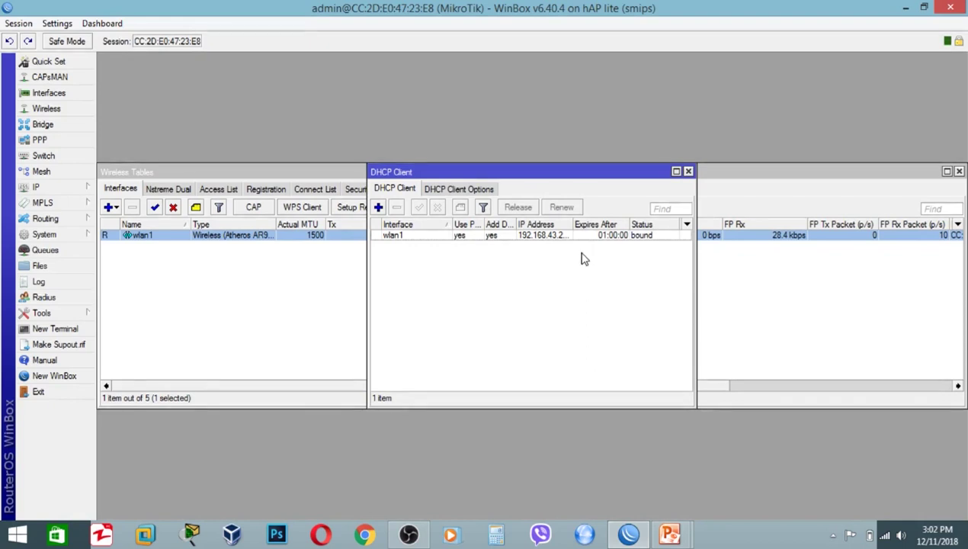
left_click_drag(572, 224, 608, 224)
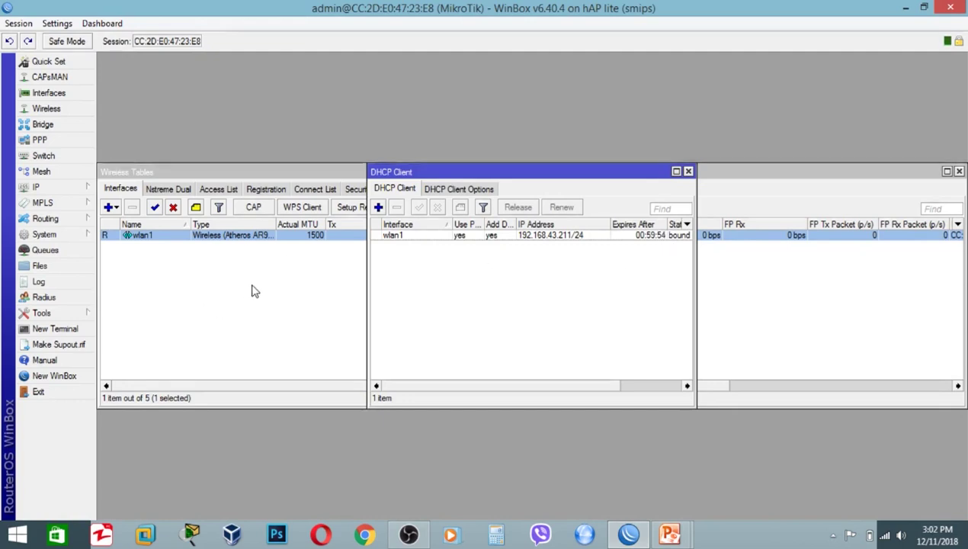
Step: Ping google.com from a router terminal, getting replies from 172.217.194.113, then close the terminal
left_click(76, 331)
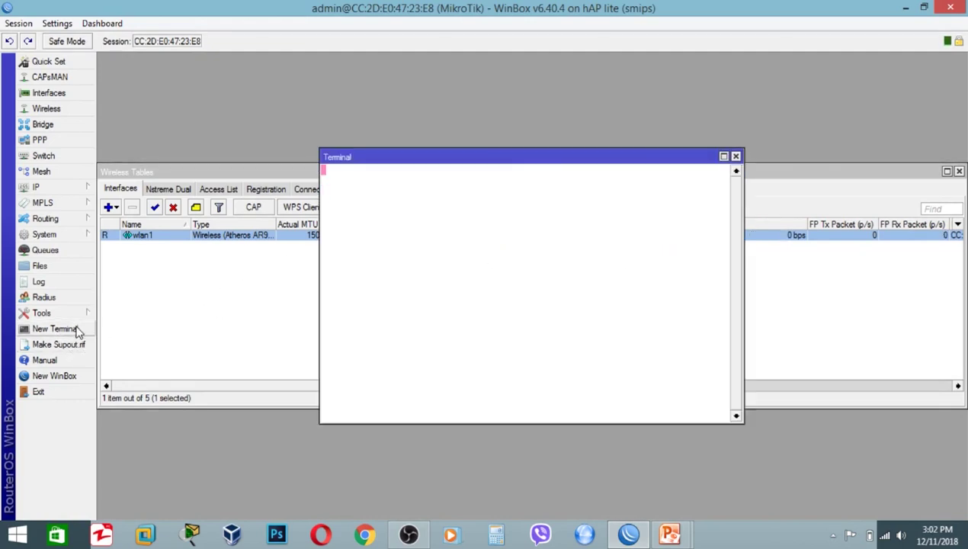
type("p")
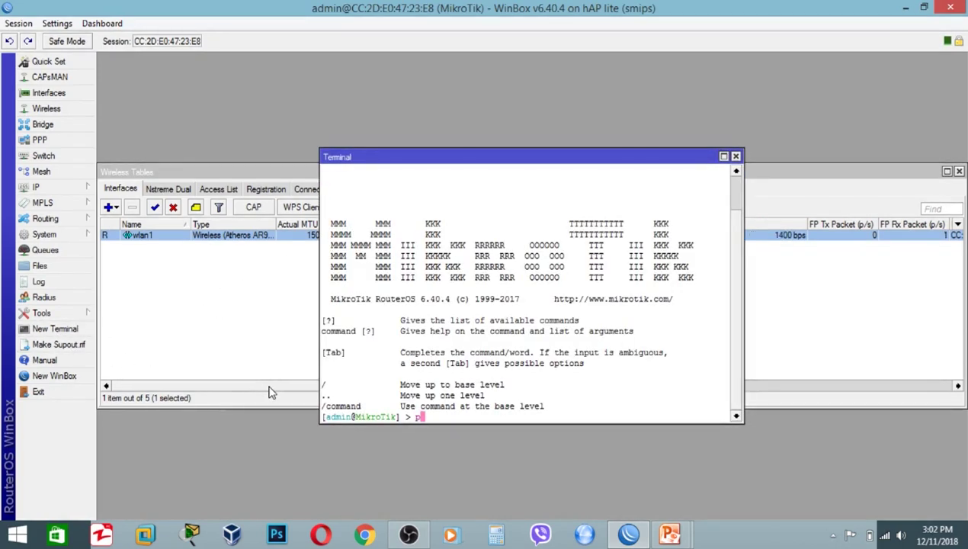
type("ing google.com")
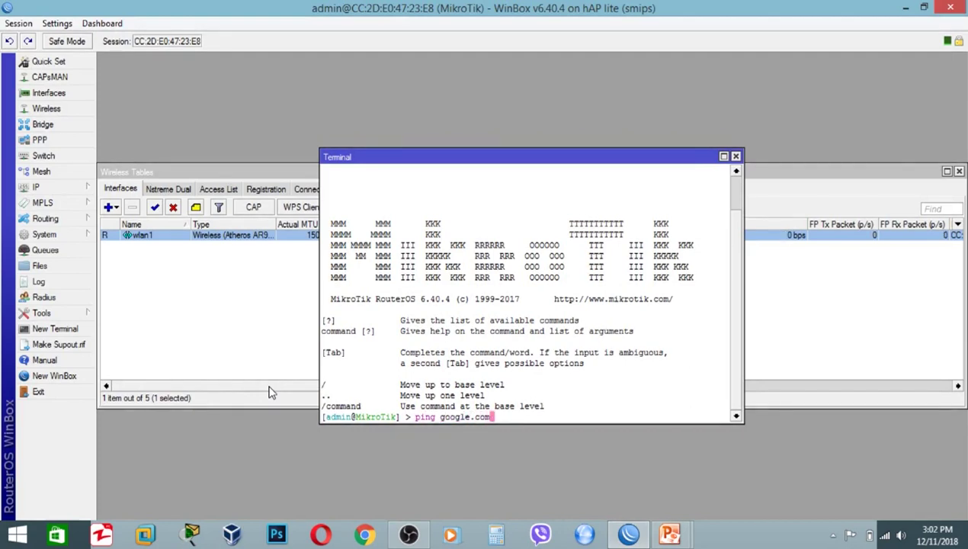
key("Return")
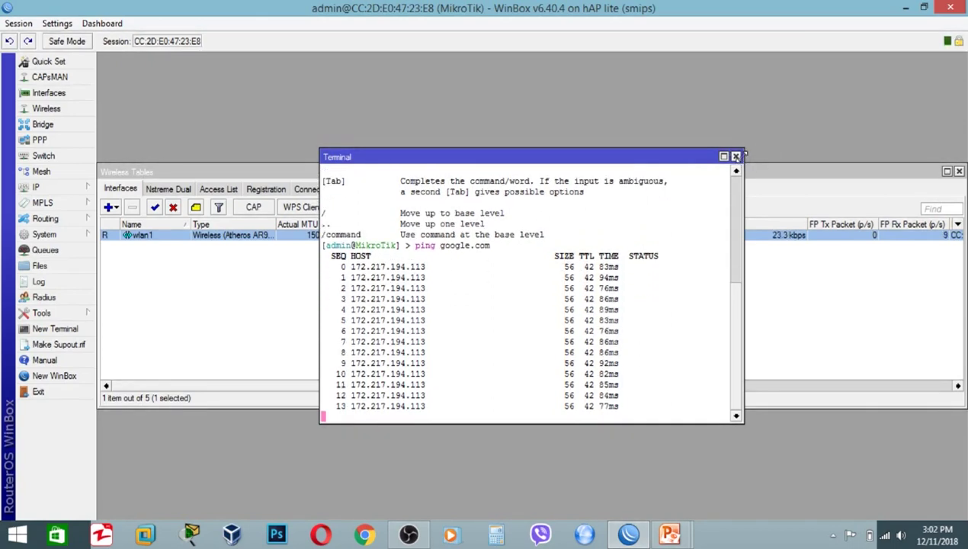
left_click(736, 156)
Step: Set the router identity to Raid5 and close the DHCP Client list
left_click(67, 236)
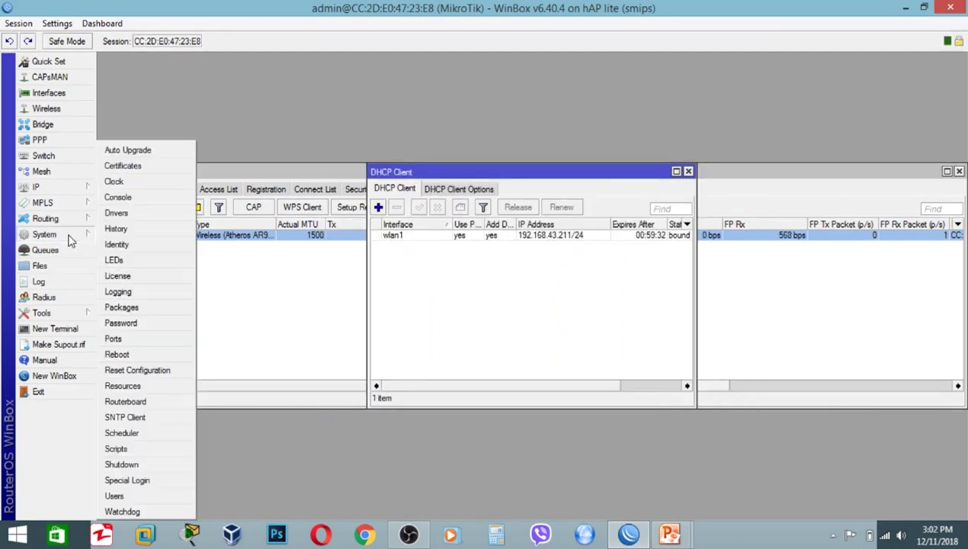
left_click(151, 244)
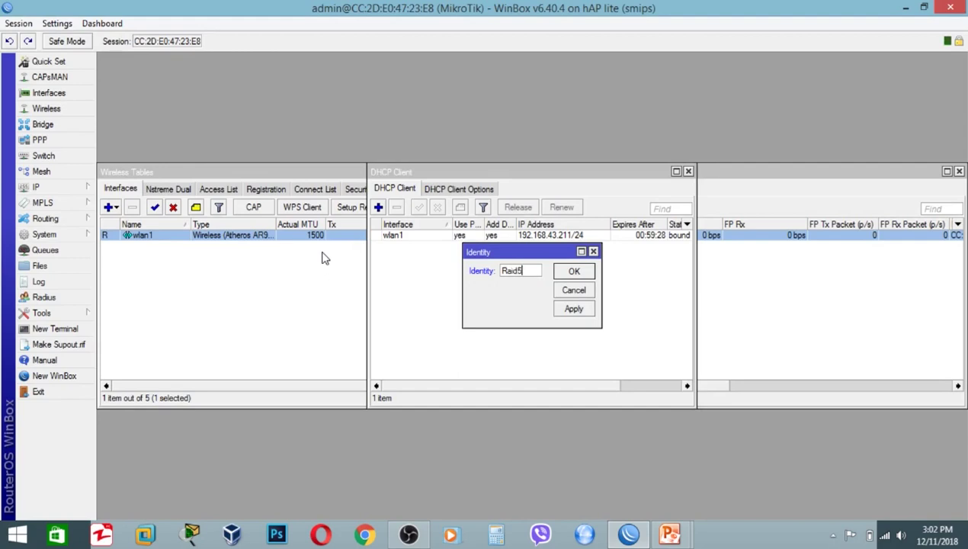
key("Return")
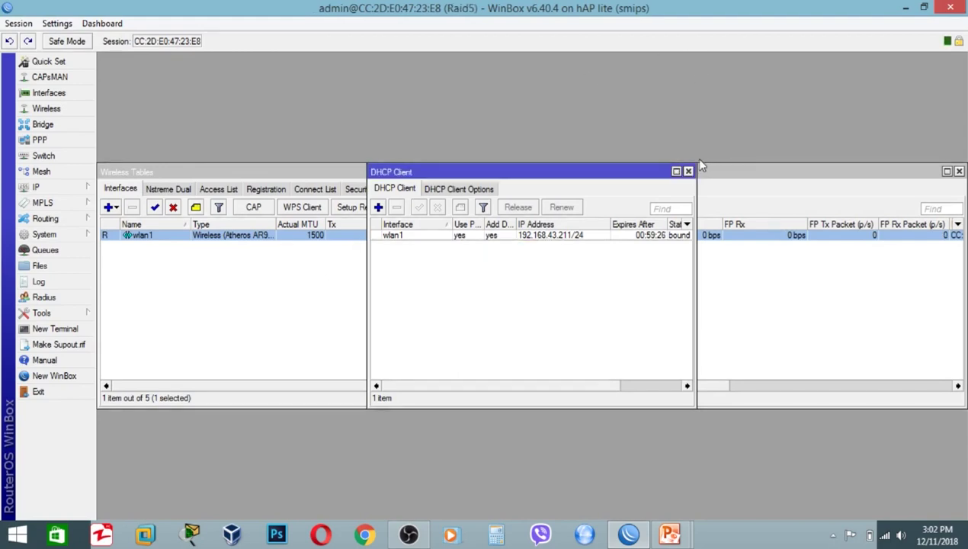
left_click(688, 171)
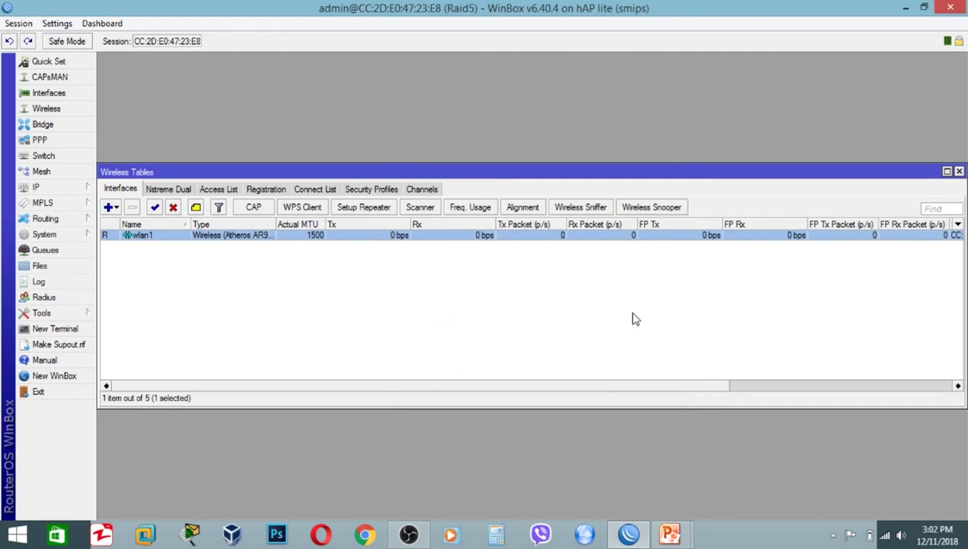
Step: Disconnect the PC from the Raid 5 Tech Wi-Fi network
left_click(884, 534)
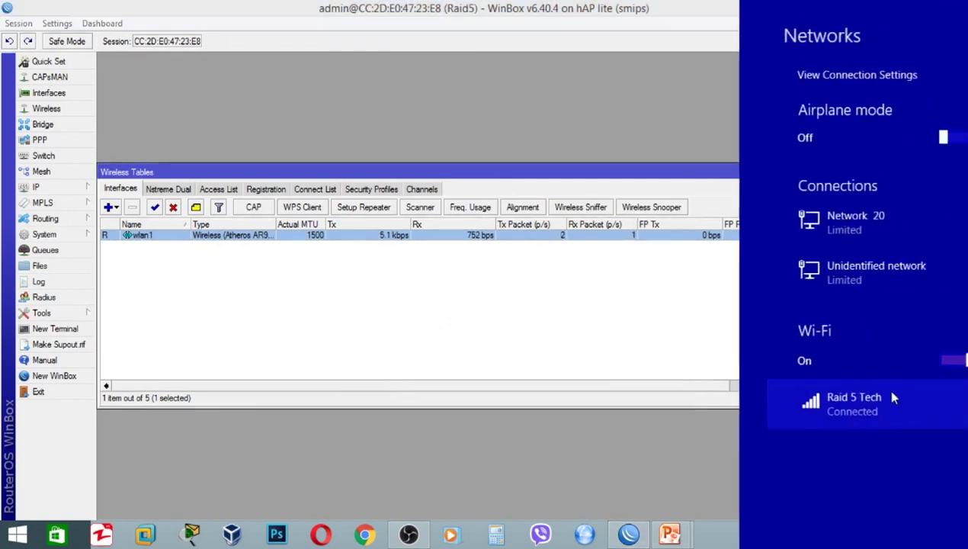
left_click(885, 398)
left_click(901, 445)
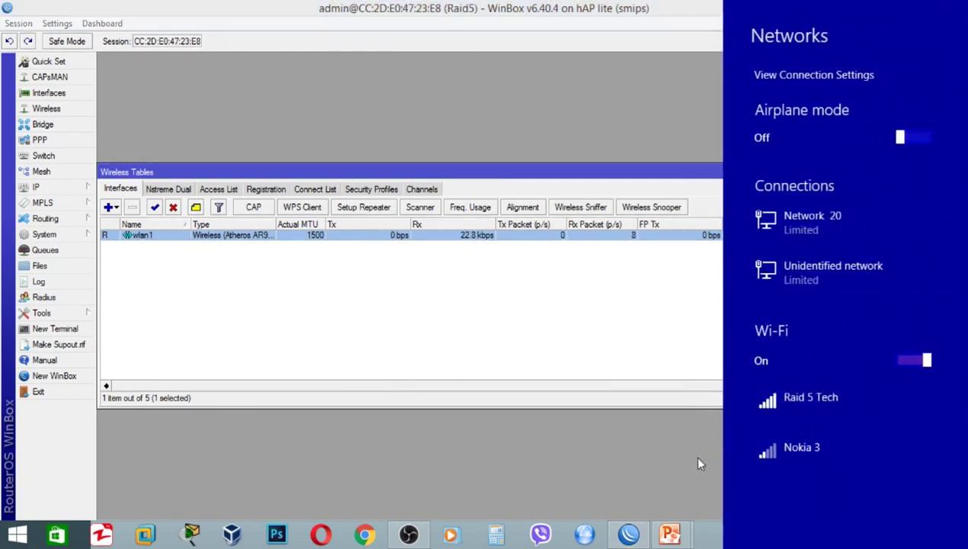
left_click(663, 370)
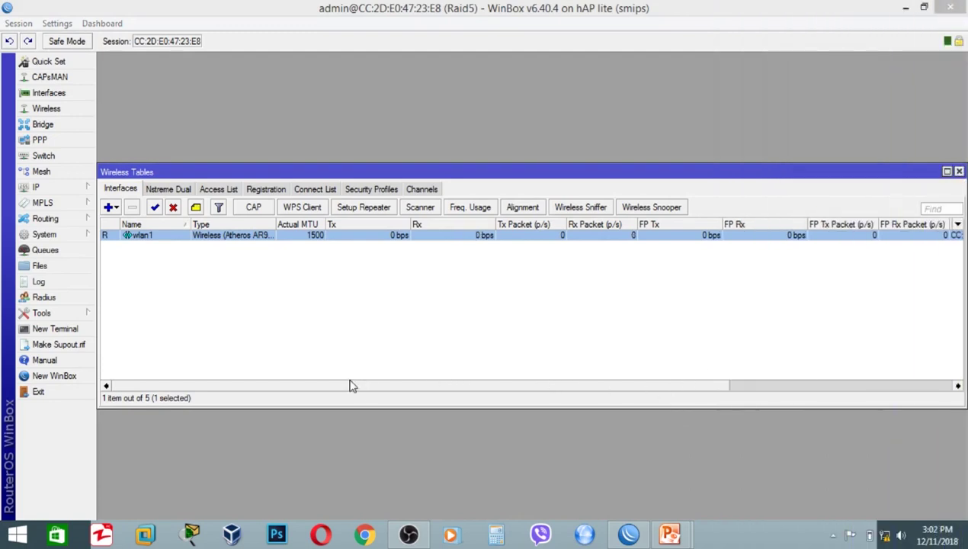
Step: Show wlan1's dynamic address in IP > Addresses, then return to the router diagram slide
left_click(44, 187)
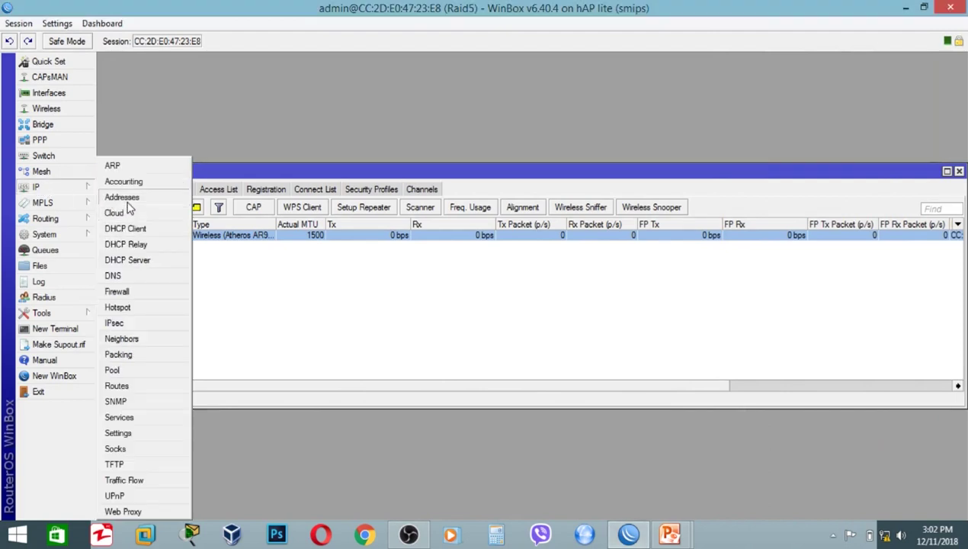
left_click(124, 199)
left_click_drag(398, 150, 423, 149)
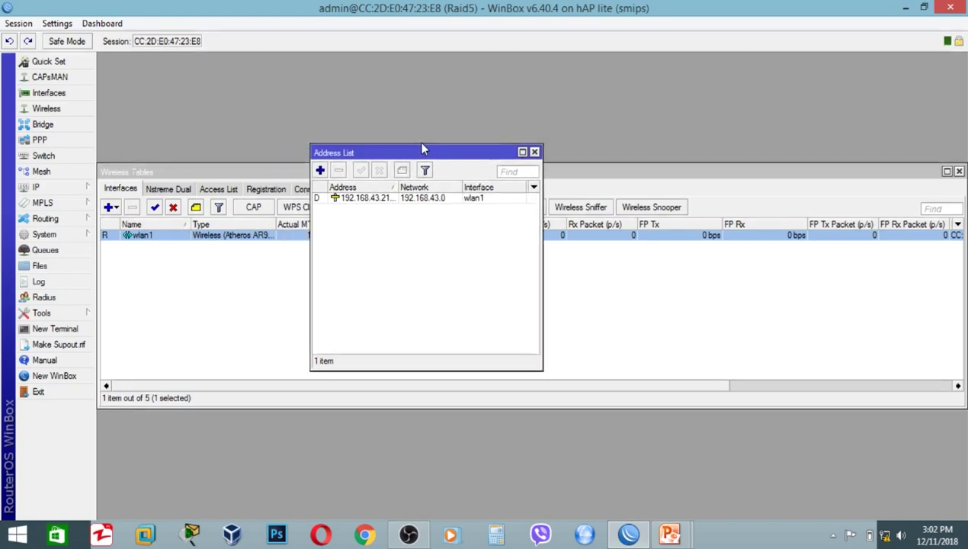
left_click(671, 536)
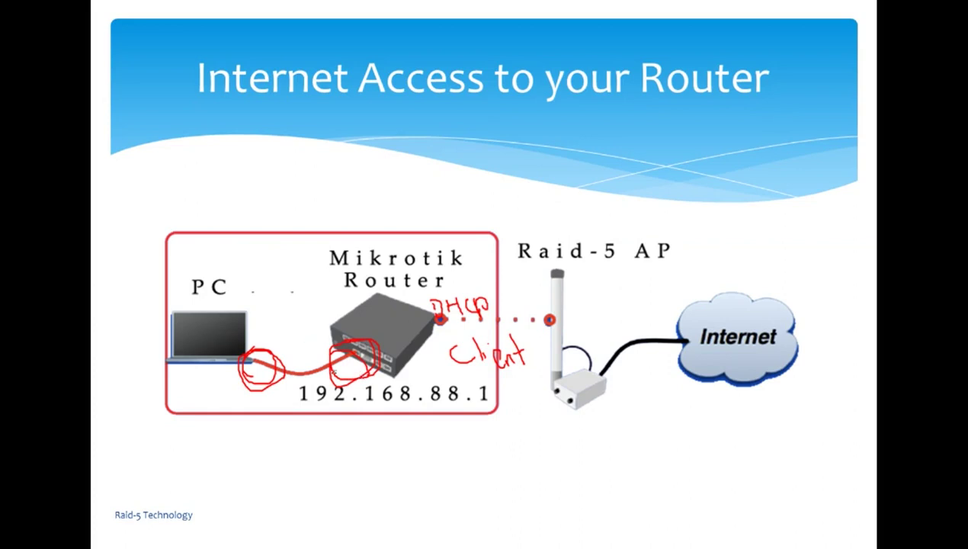
Step: Handwrite the 10.10.10.1/24 address beside the router and DHCP on the PC cable
mouse_move(299, 311)
left_mouse_down()
mouse_move(300, 327)
mouse_move(308, 314)
mouse_move(324, 321)
left_mouse_up()
mouse_move(329, 309)
left_mouse_down()
mouse_move(330, 323)
mouse_move(363, 313)
left_mouse_up()
left_click_drag(369, 309, 394, 340)
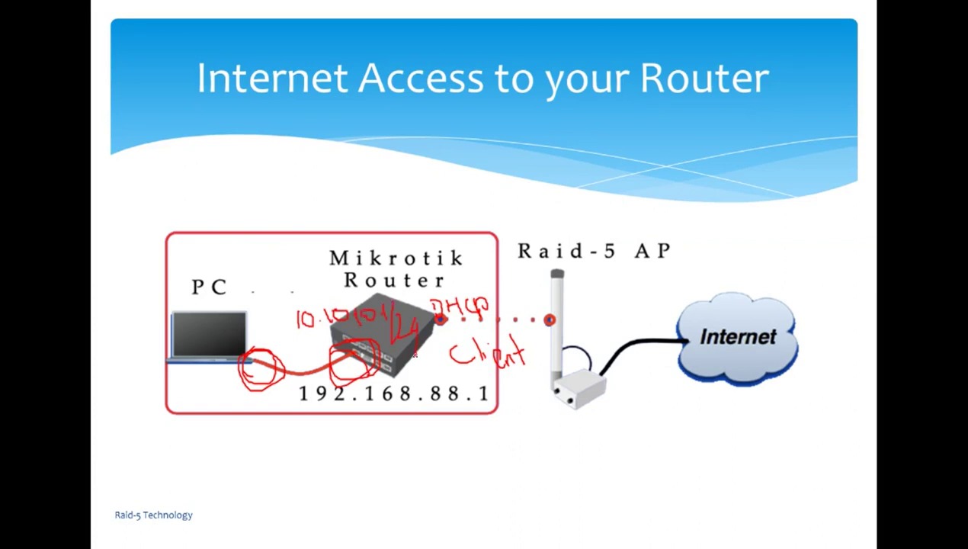
mouse_move(300, 341)
left_mouse_down()
mouse_move(303, 357)
mouse_move(337, 344)
mouse_move(355, 368)
left_mouse_up()
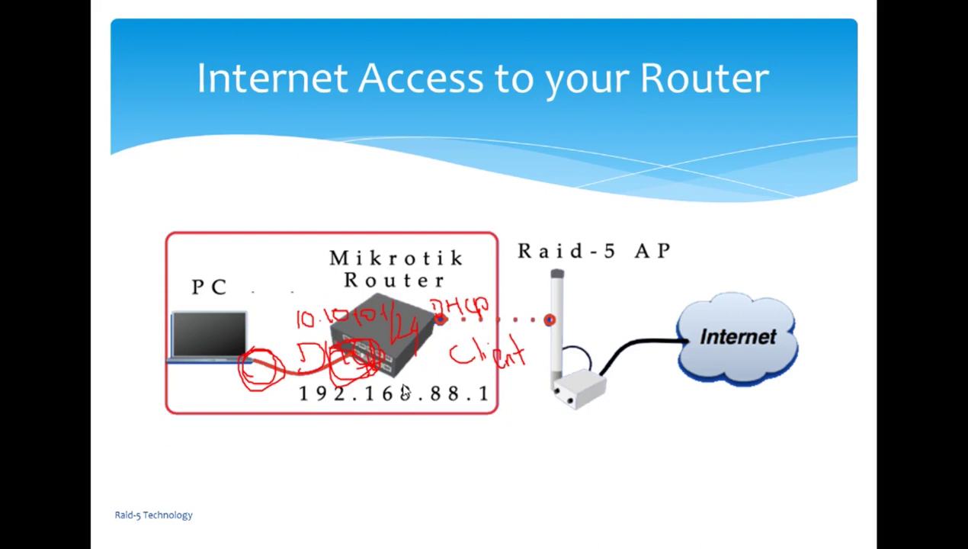
Step: Erase all red pen ink from the 'Internet Access to your Router' slide during the slideshow
key("w")
key("w")
key("e")
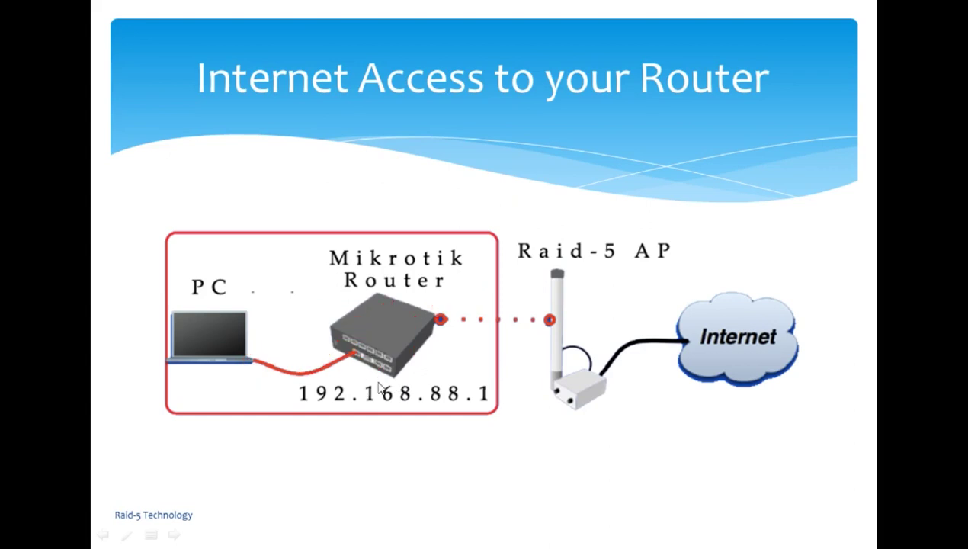
key("alt+Tab")
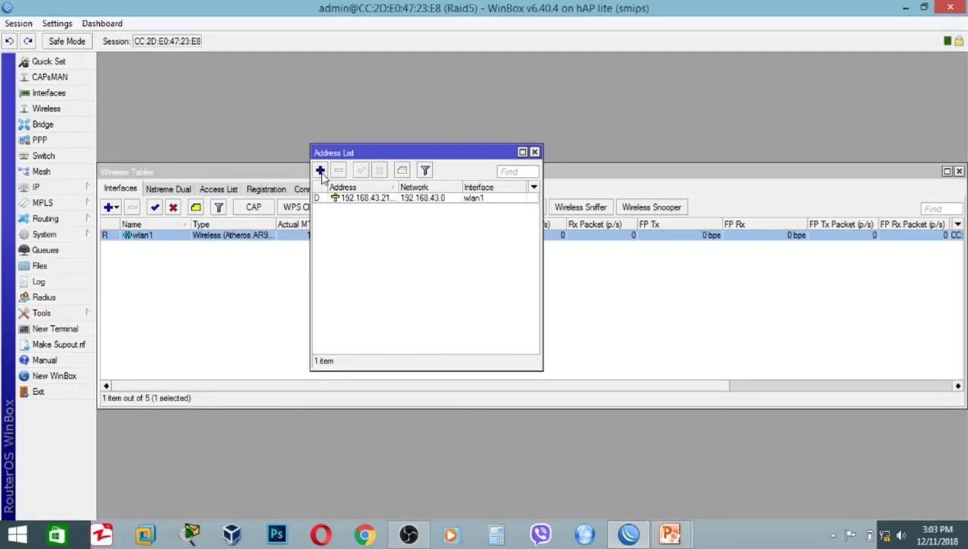
Step: Add the IP address 10.10.10.1/24 on interface ether2
left_click(320, 170)
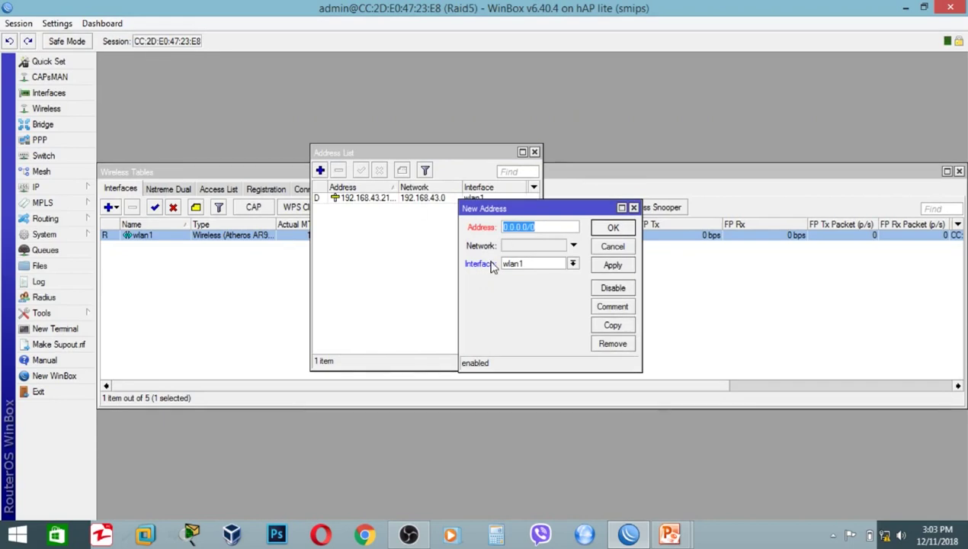
left_click(573, 263)
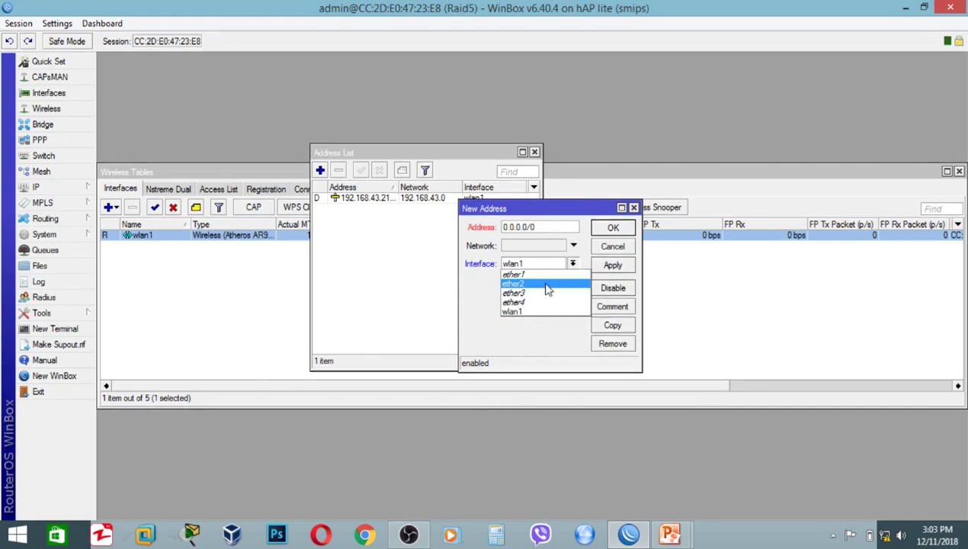
left_click(546, 284)
left_click(537, 226)
type("10.10")
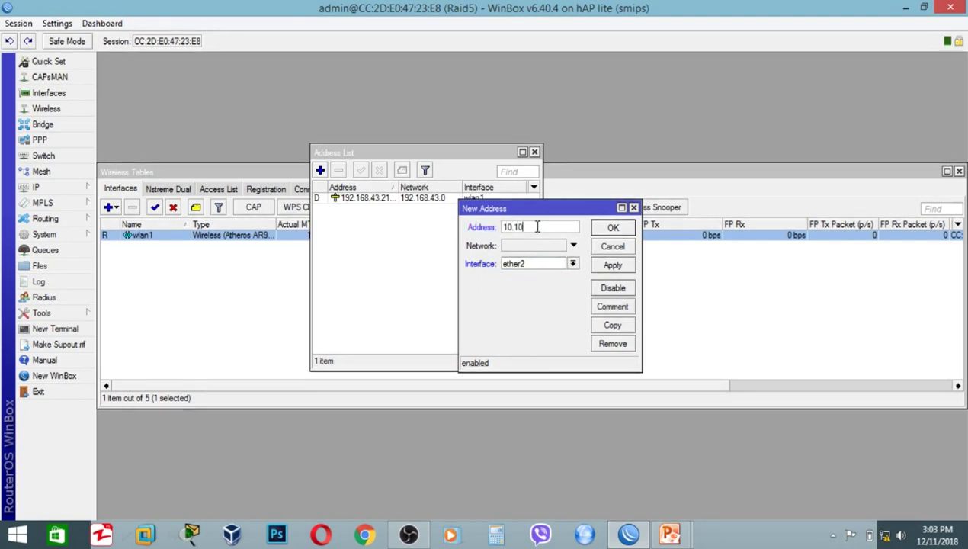
type(".10.1/24")
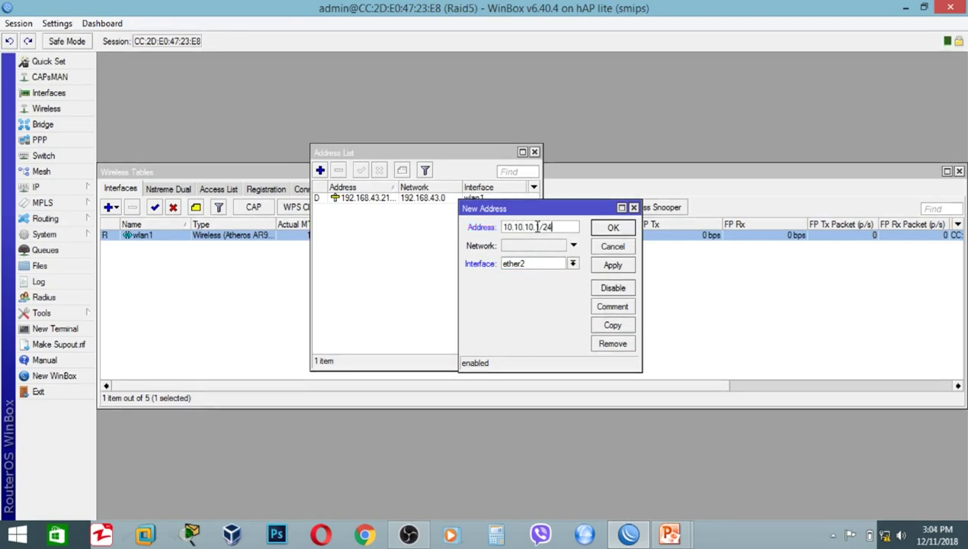
key("Tab")
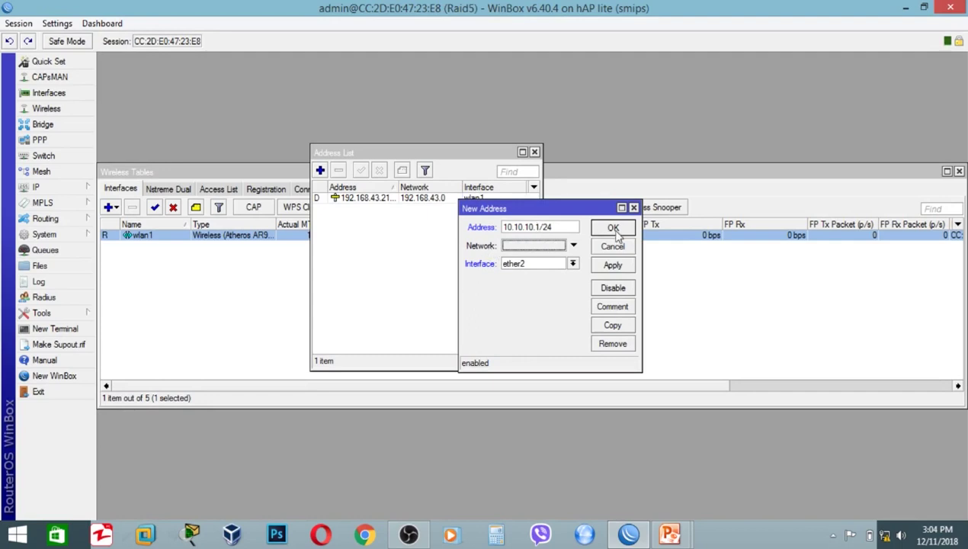
left_click(568, 228)
key("BackSpace")
key("BackSpace")
key("BackSpace")
type("/24")
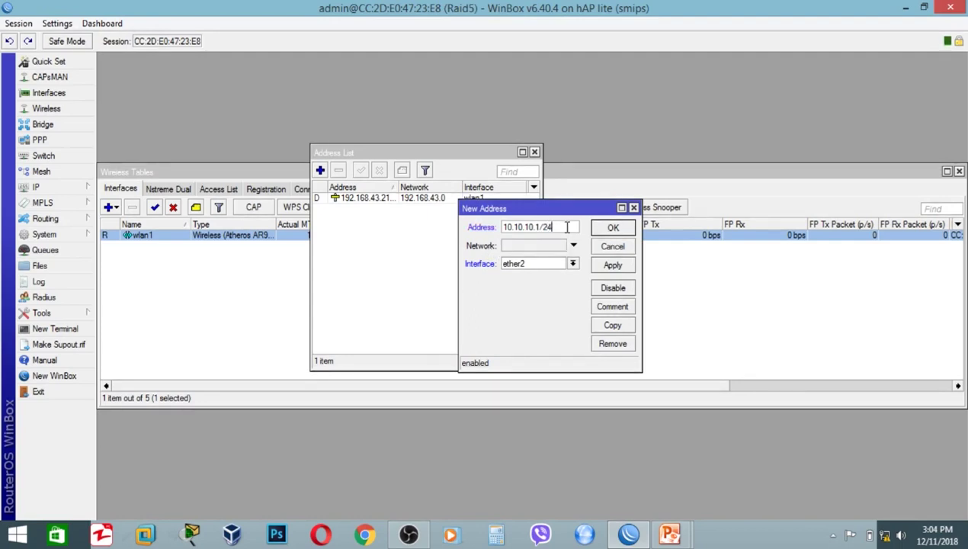
key("Return")
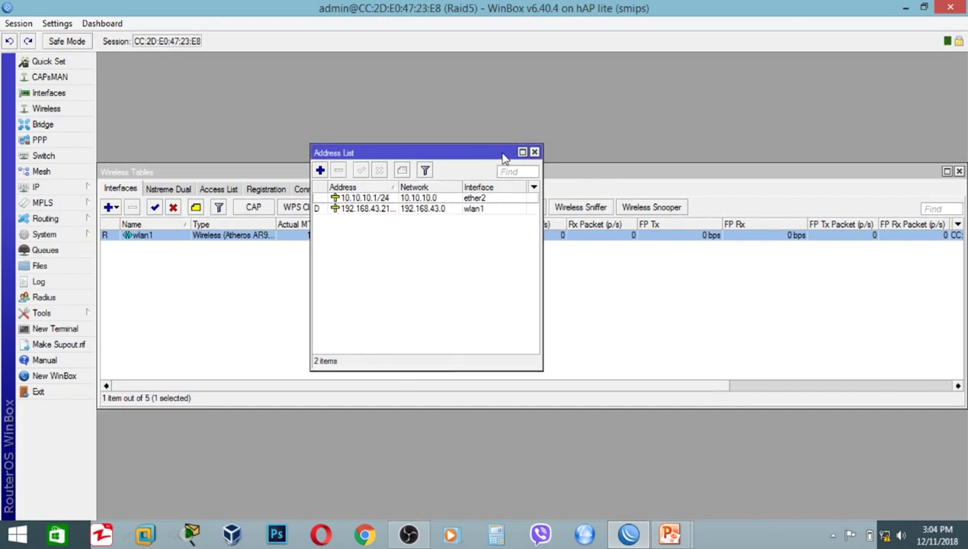
Step: Close the Address List and launch Network Connections with ncpa.cpl
left_click_drag(489, 154, 516, 153)
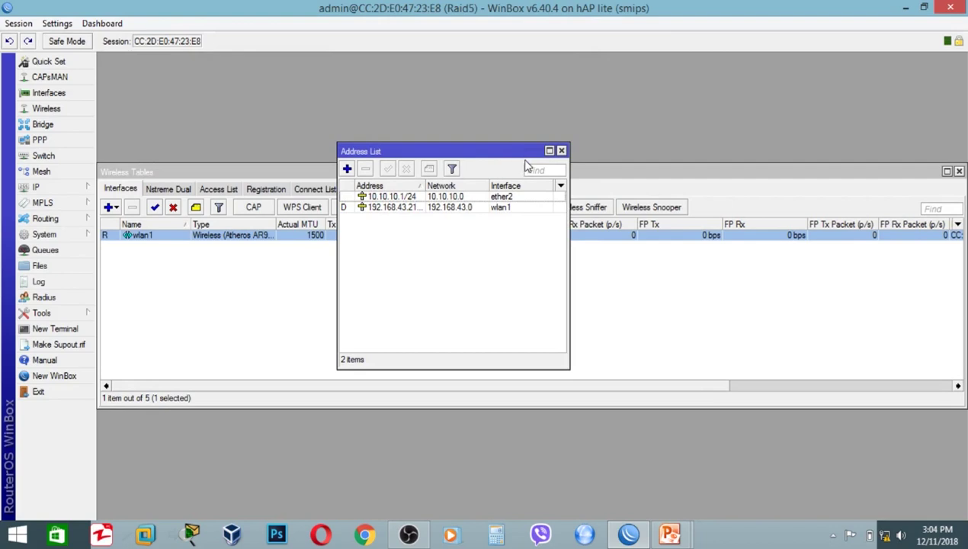
left_click_drag(522, 152, 560, 143)
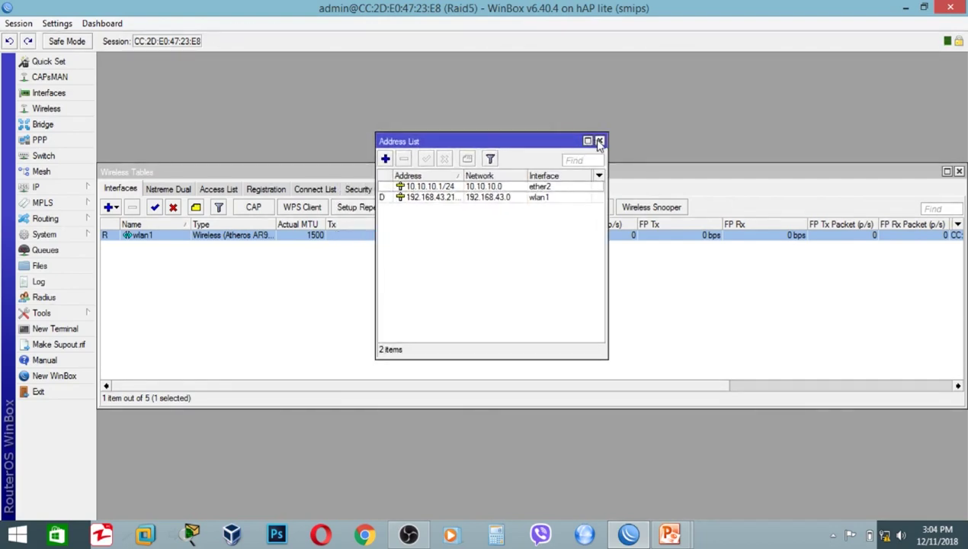
left_click(600, 141)
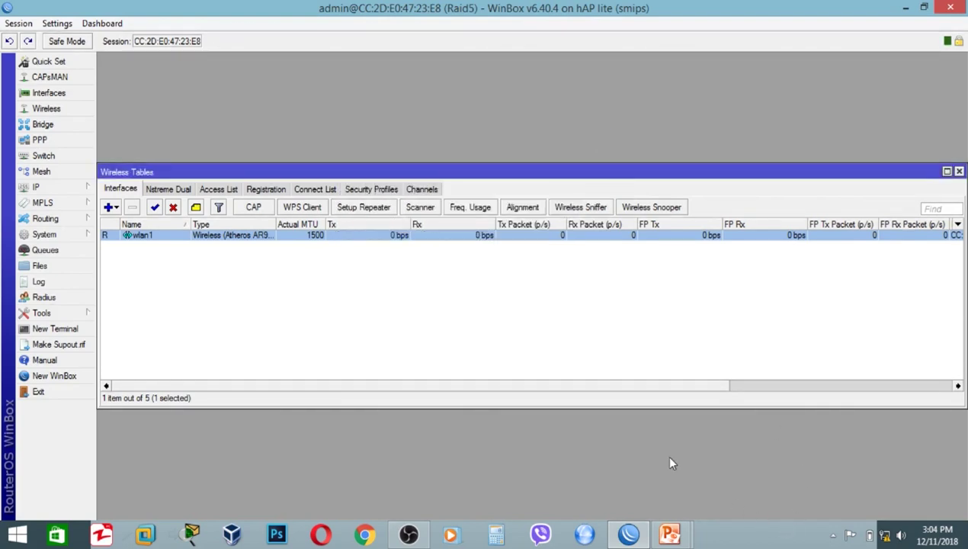
key("super+r")
type("ncp")
key("Down")
key("Return")
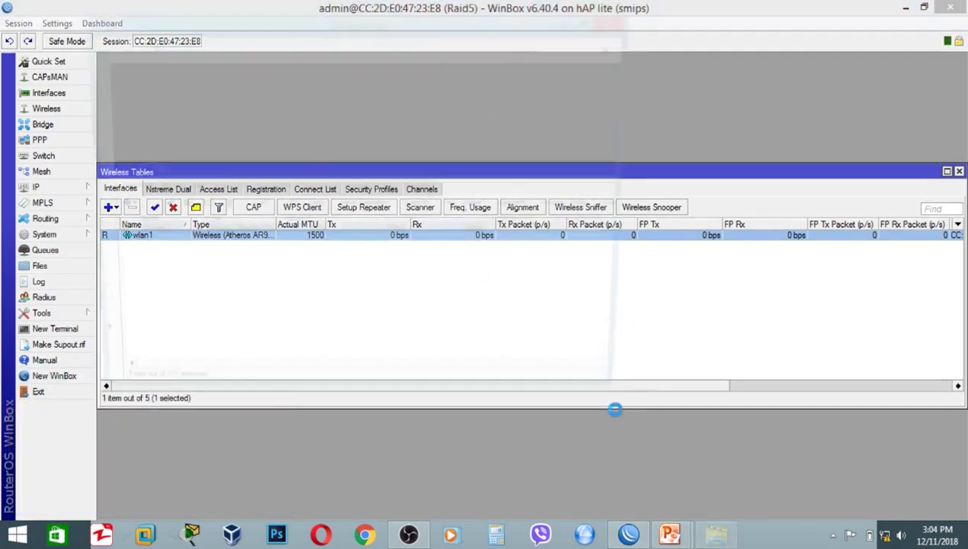
Step: Open the Ethernet adapter's IPv4 properties and choose 'Use the following IP address'
double_click(345, 98)
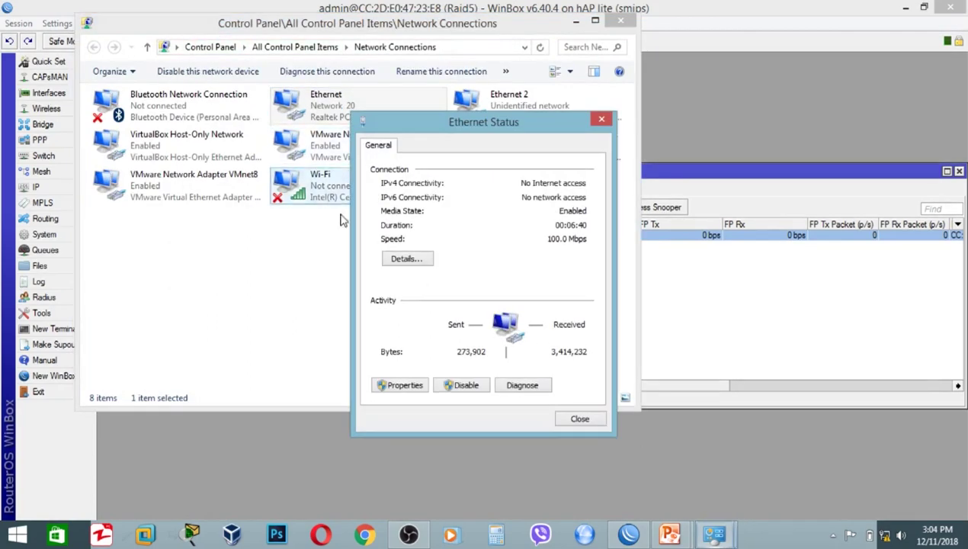
left_click(410, 385)
left_click(461, 320)
scroll(462, 312, "down", 2)
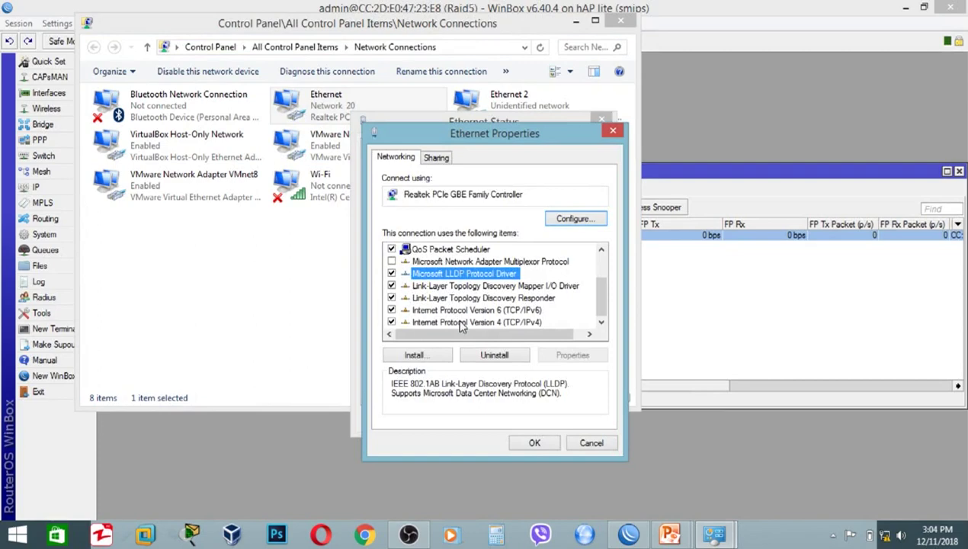
double_click(442, 321)
left_click(479, 293)
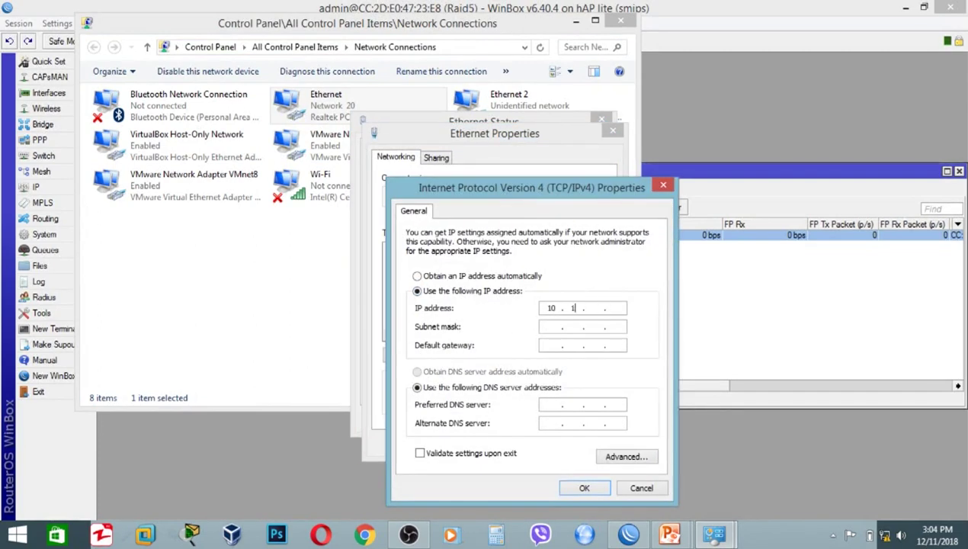
Step: Enter IP address 10.10.10.100 with subnet mask 255.255.255.0
type("10.10.10.100")
key("Tab")
key("Tab")
type("10")
key("shift+Tab")
type("255255")
key("Tab")
key("shift+Tab")
key("shift+Tab")
key("Tab")
key("Tab")
key("shift+Tab")
key("Right")
key("Right")
key("Right")
key("Right")
type("255")
Step: Set gateway 10.10.10.1 and DNS 8.8.8.8 / 8.8.4.4, then confirm and close the dialogs
key("Tab")
key("Right")
type("10 . 1")
key("Tab")
key("Tab")
type("8.8.8.8")
key("Tab")
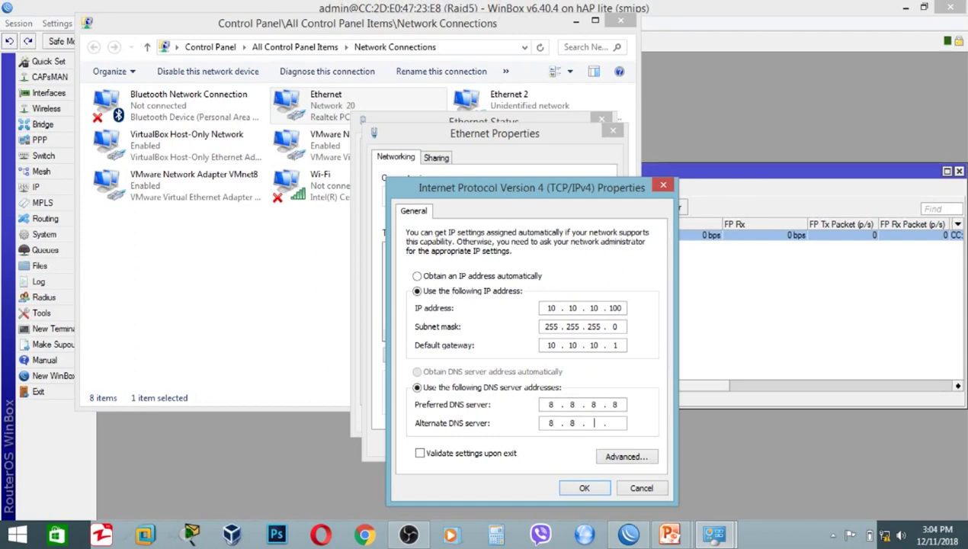
left_click(582, 490)
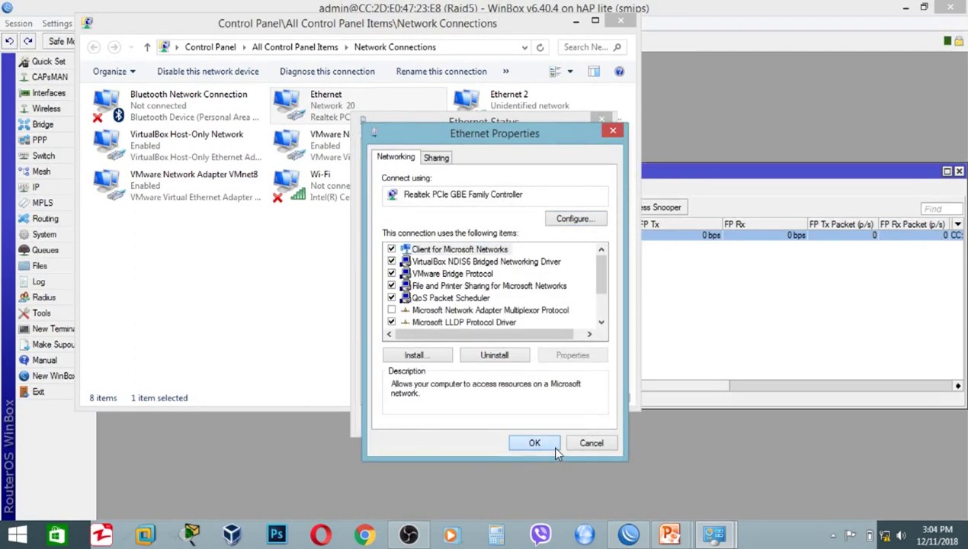
left_click(550, 444)
left_click(579, 420)
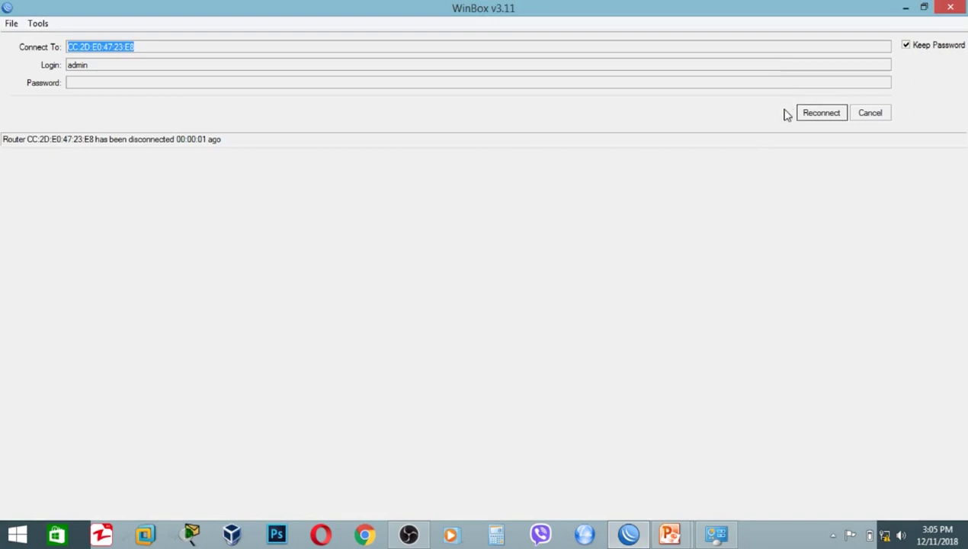
Step: Reconnect WinBox to the hAP lite router
left_click(831, 119)
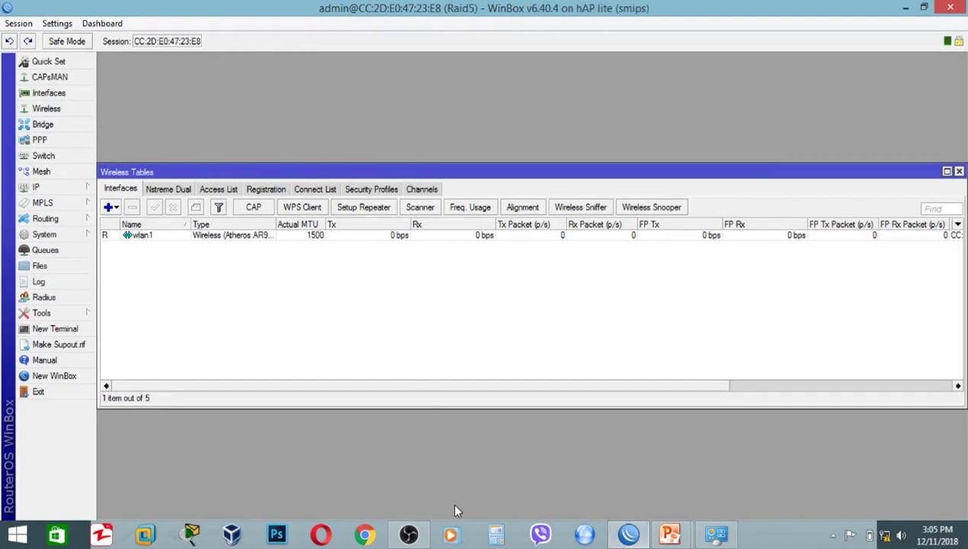
Step: Run ipconfig in Command Prompt and check the Ethernet adapter shows 10.10.10.100, gateway 10.10.10.1
left_click(618, 538)
key("super+r")
type("cmd")
key("Return")
type("uc")
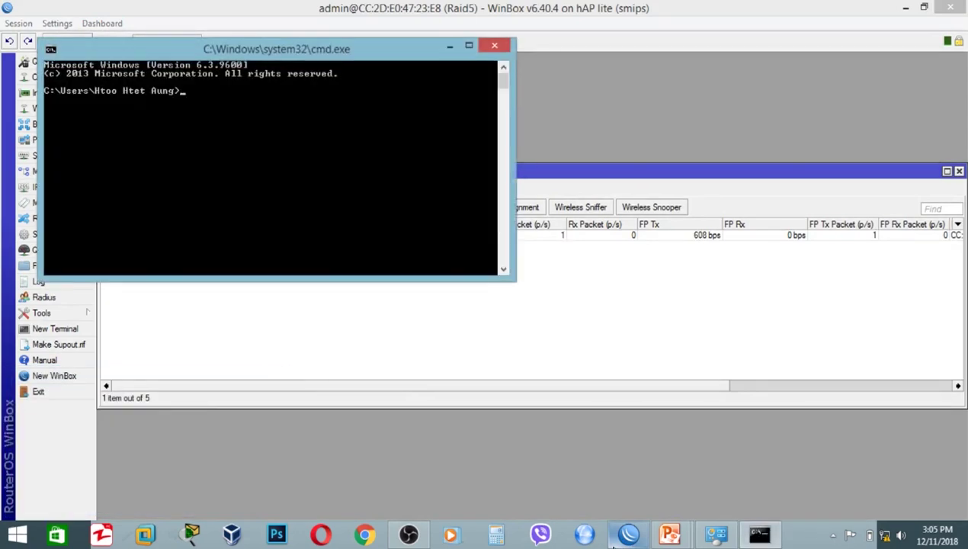
type("config")
key("Return")
scroll(333, 152, "up", 10)
scroll(336, 157, "up", 4)
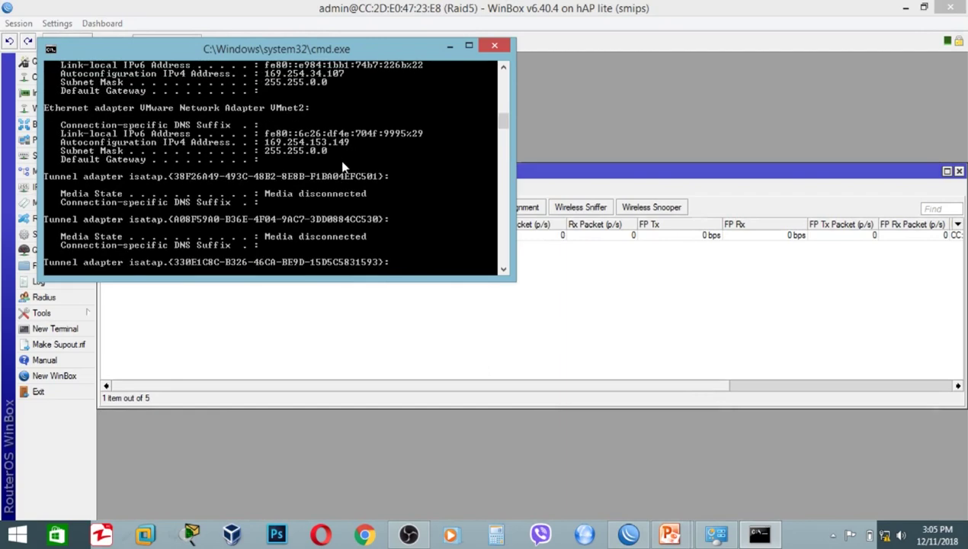
scroll(339, 151, "up", 8)
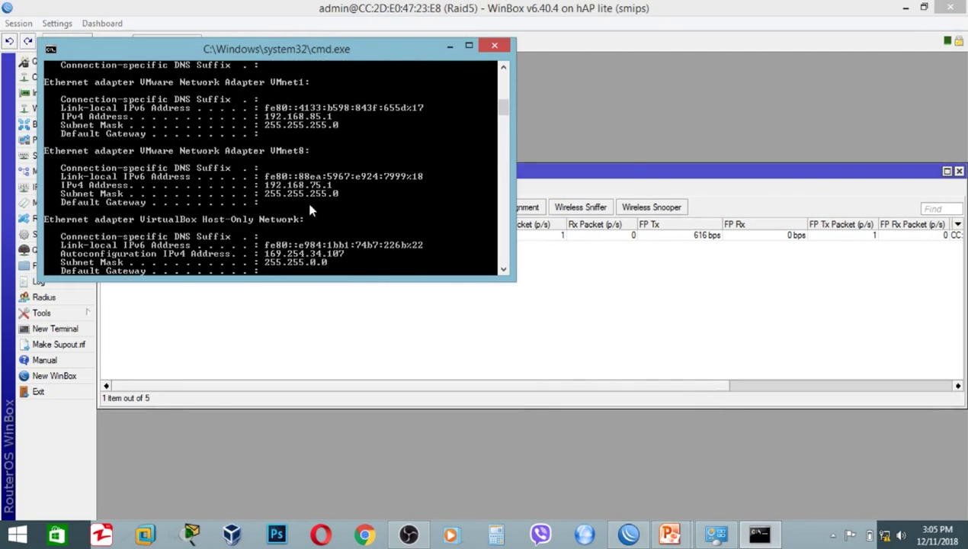
scroll(306, 195, "up", 4)
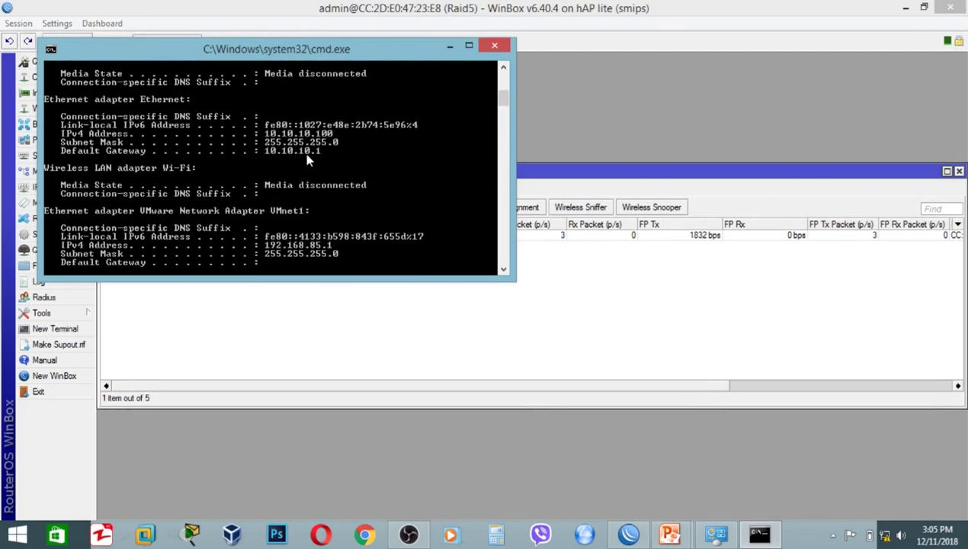
Step: Ping google.com from a new Command Prompt (host not found), then return to the slide show
left_click(494, 46)
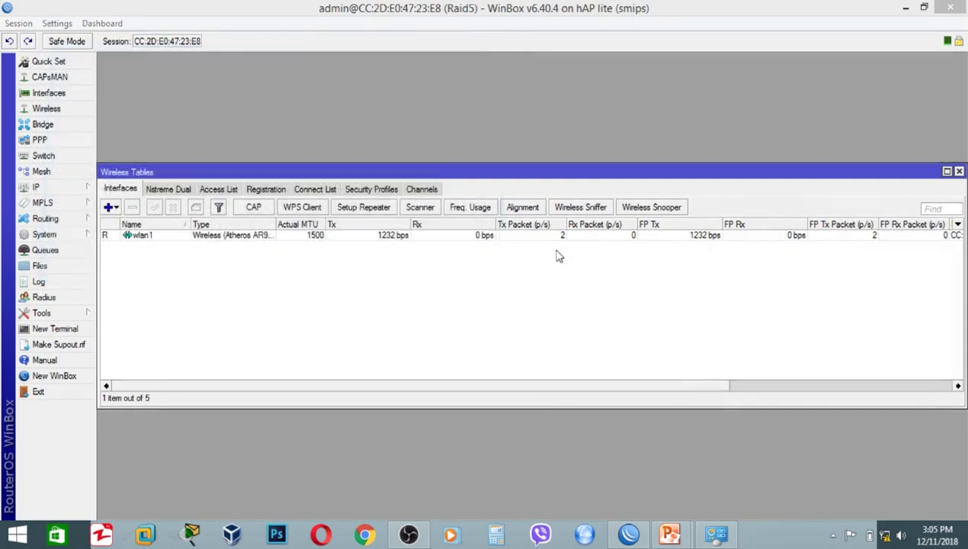
key("super+r")
type("cmd")
key("Return")
type("ping google.com")
key("Return")
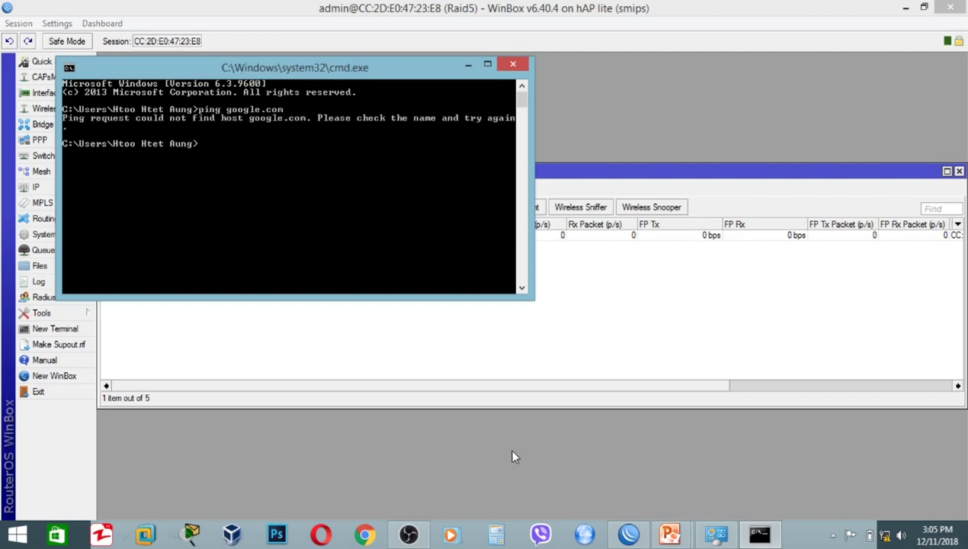
left_click(510, 64)
mouse_move(669, 533)
left_click(730, 499)
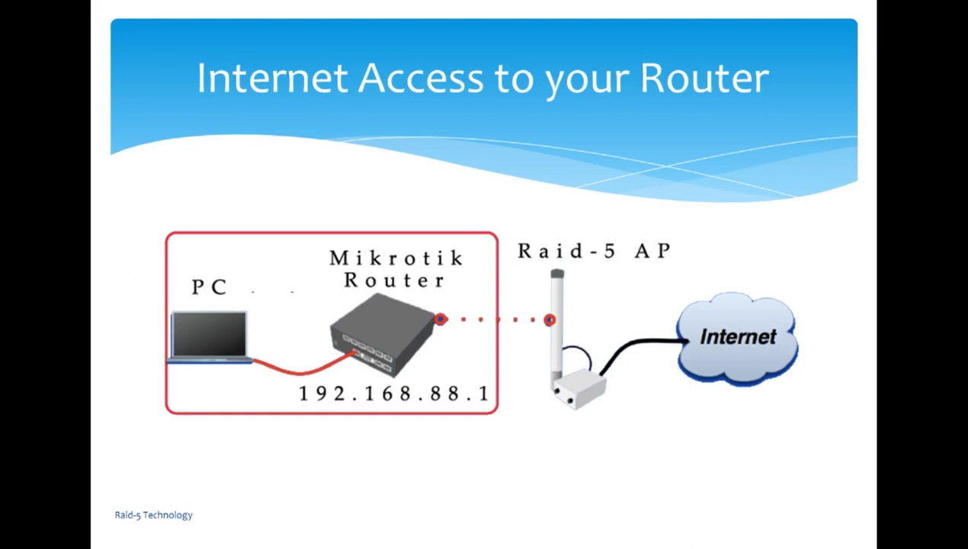
Step: Write 10.10.10.100 by the PC and 10.10.10.1 by the router, striking out 192.168.88.1
mouse_move(135, 397)
left_mouse_down()
mouse_move(195, 385)
mouse_move(190, 395)
mouse_move(236, 395)
left_mouse_up()
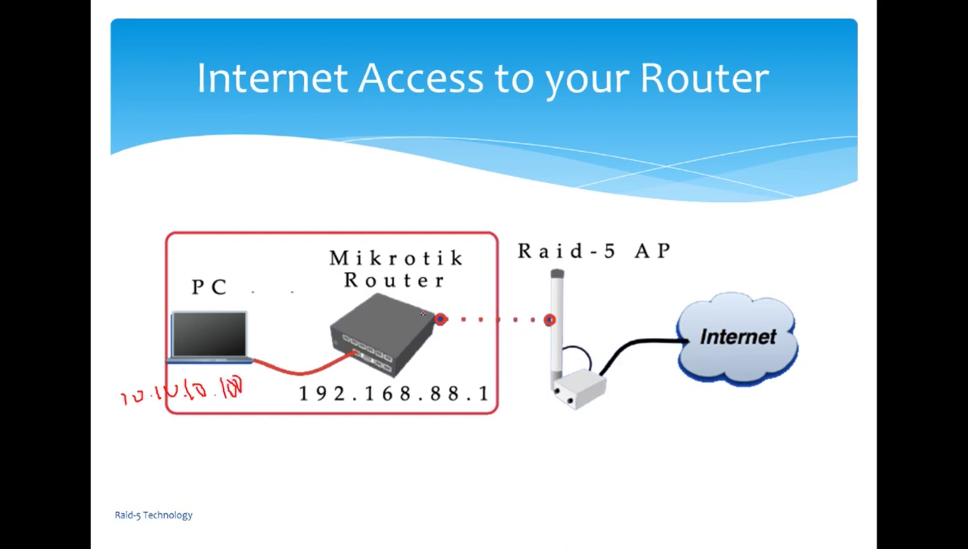
left_click_drag(297, 316, 294, 326)
left_click_drag(303, 317, 319, 326)
left_click_drag(326, 314, 334, 319)
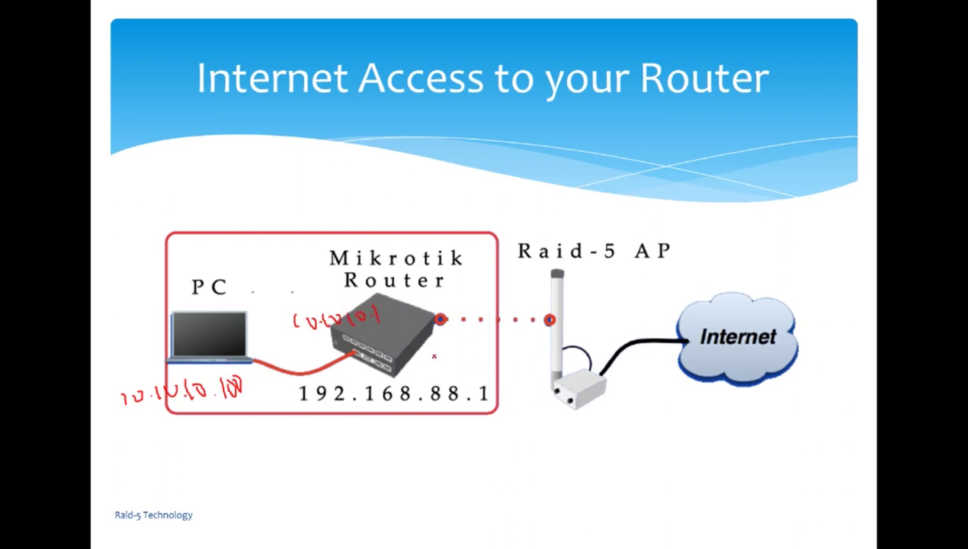
left_click_drag(302, 396, 503, 394)
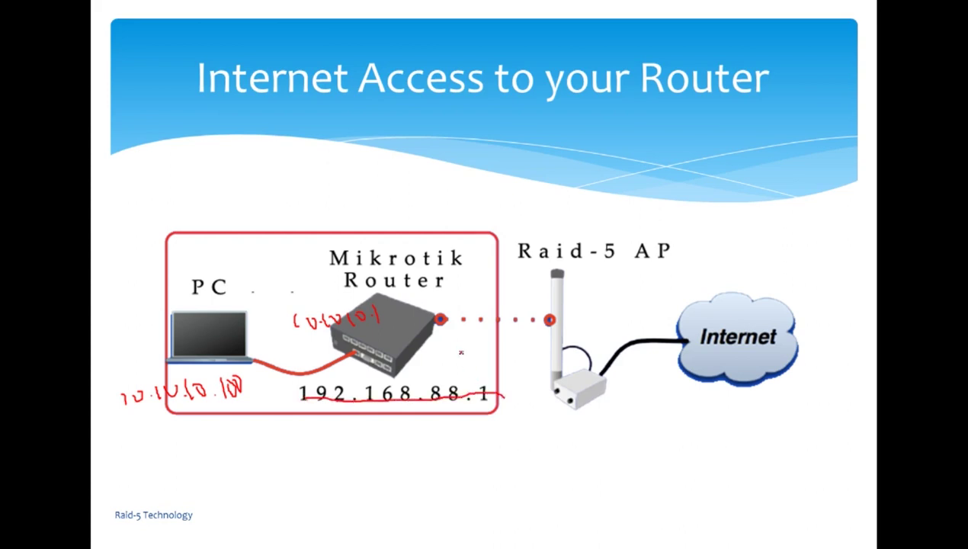
Step: Write 'DHCP Client' at the router's uplink port
mouse_move(439, 294)
left_mouse_down()
mouse_move(439, 308)
mouse_move(446, 290)
mouse_move(479, 304)
left_mouse_up()
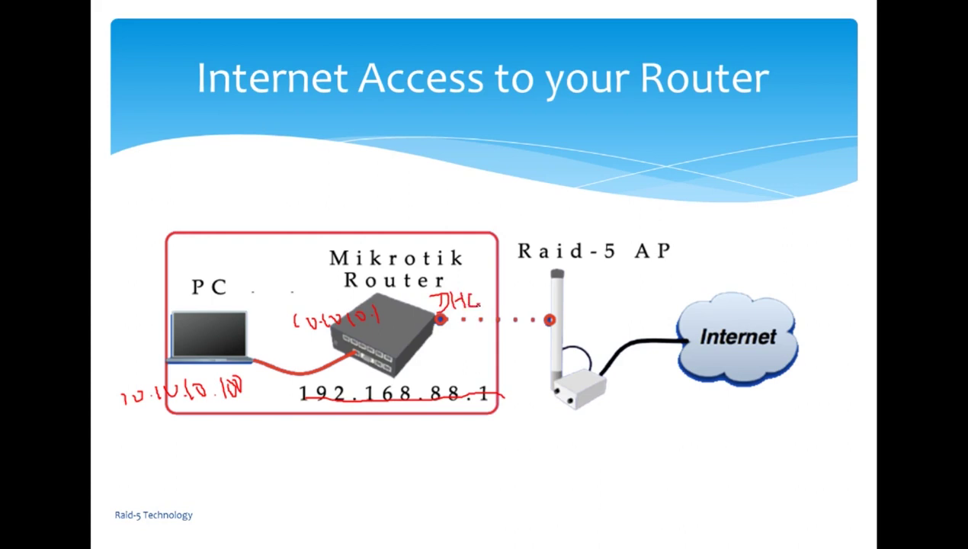
mouse_move(441, 340)
left_mouse_down()
mouse_move(433, 356)
mouse_move(442, 360)
left_mouse_up()
mouse_move(448, 334)
left_mouse_down()
mouse_move(450, 362)
mouse_move(488, 359)
left_mouse_up()
left_click_drag(482, 348, 493, 344)
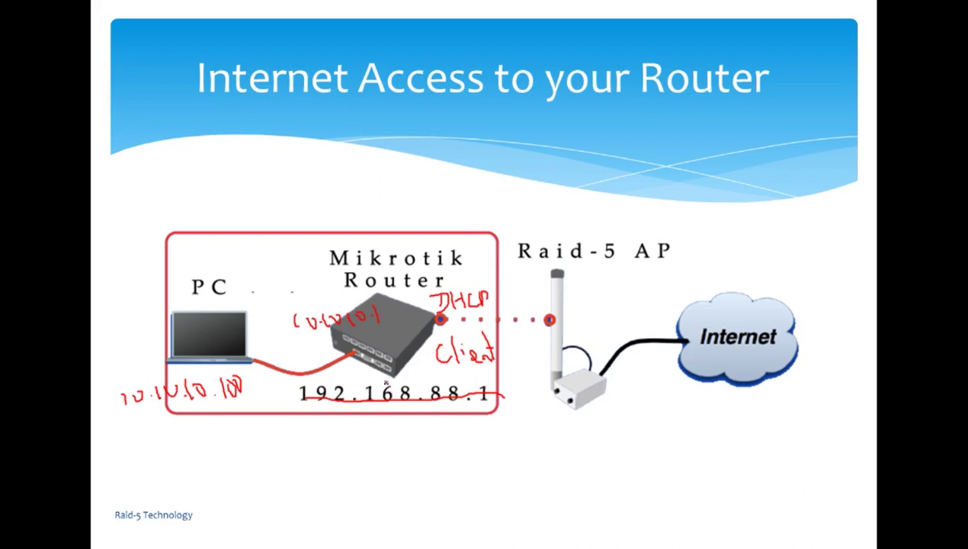
Step: Draw a dividing line through the router, circle the PC and link it to the router
left_click_drag(390, 341, 386, 287)
left_click_drag(394, 355, 387, 301)
mouse_move(238, 433)
left_mouse_down()
mouse_move(144, 299)
mouse_move(195, 452)
mouse_move(157, 438)
left_mouse_up()
mouse_move(236, 384)
left_mouse_down()
mouse_move(334, 350)
mouse_move(445, 334)
mouse_move(473, 341)
left_mouse_up()
left_click_drag(384, 313, 385, 353)
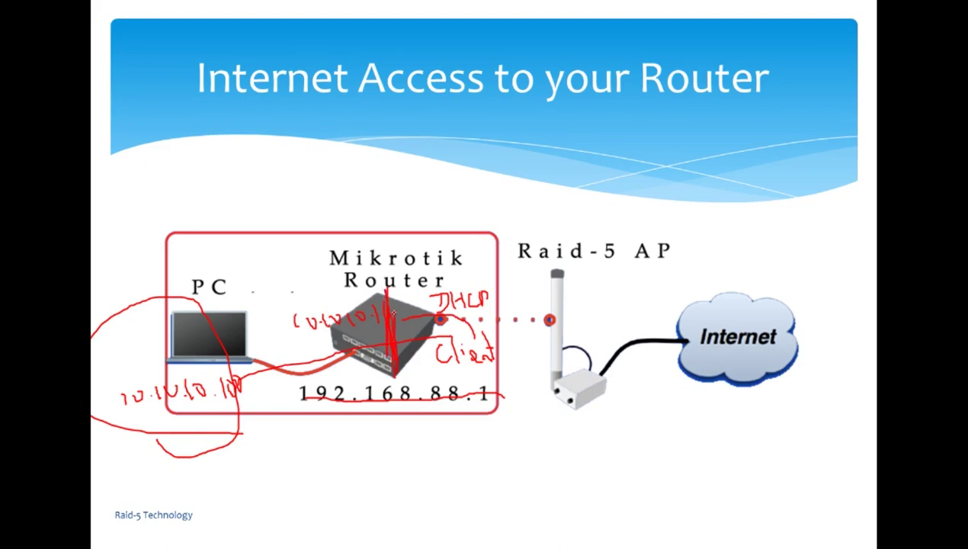
key("alt+Tab")
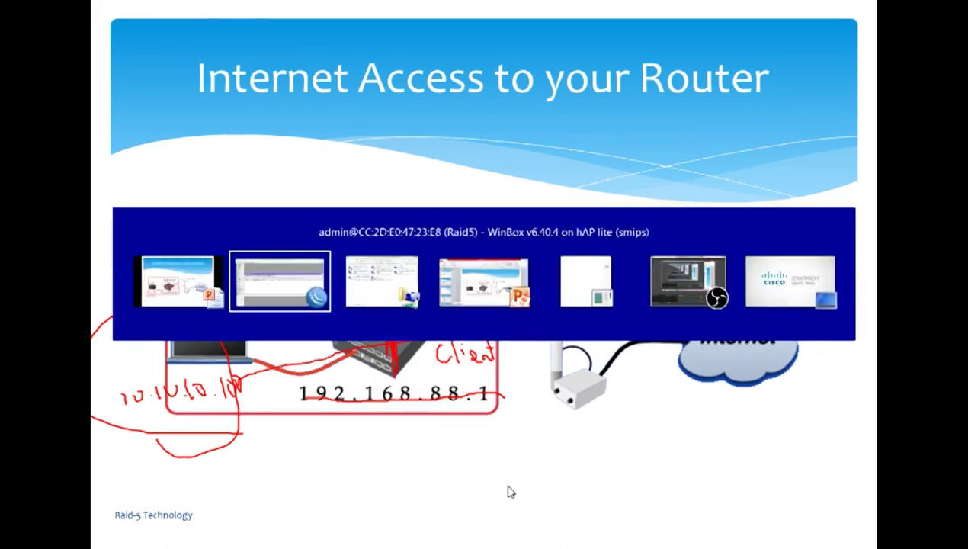
Step: Add a new srcnat rule under IP > Firewall > NAT with action masquerade
left_click(76, 189)
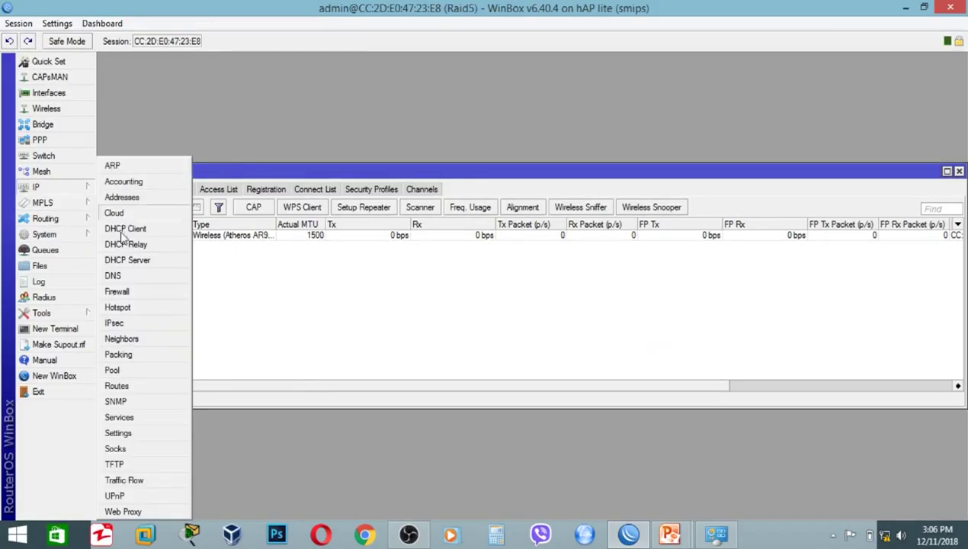
left_click(122, 291)
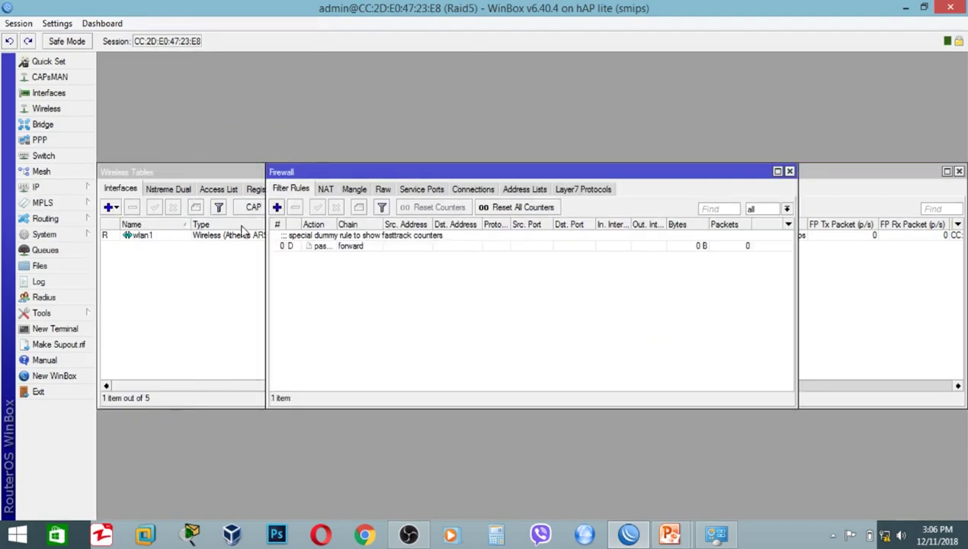
left_click(325, 192)
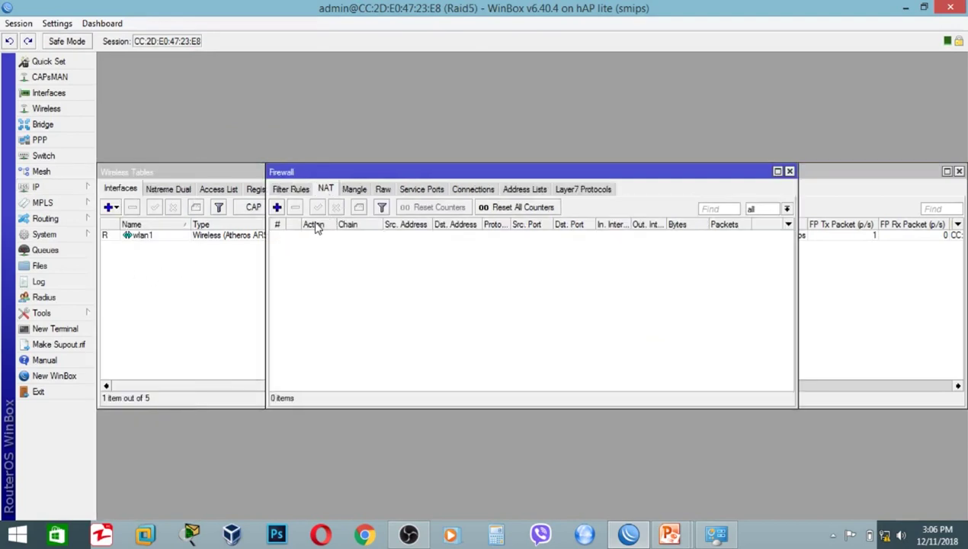
left_click(278, 207)
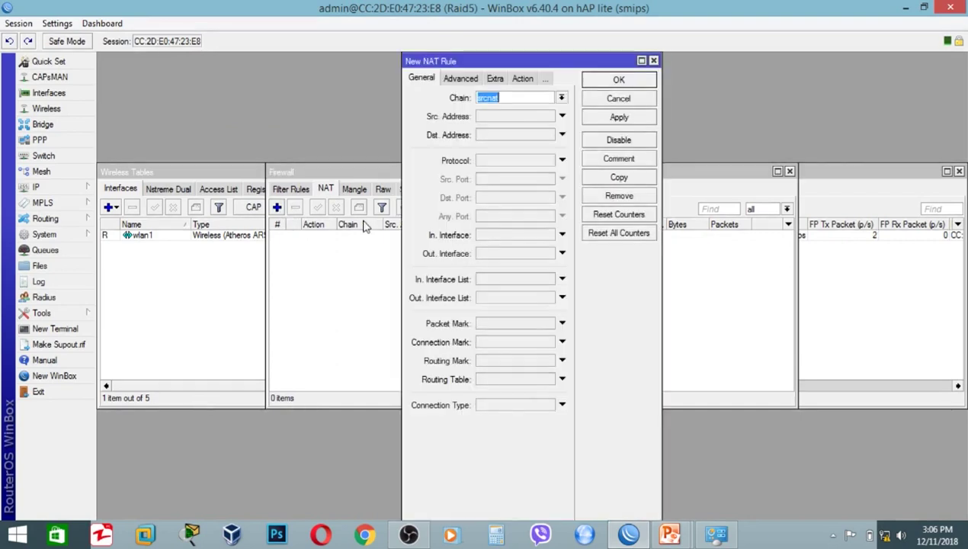
left_click(522, 80)
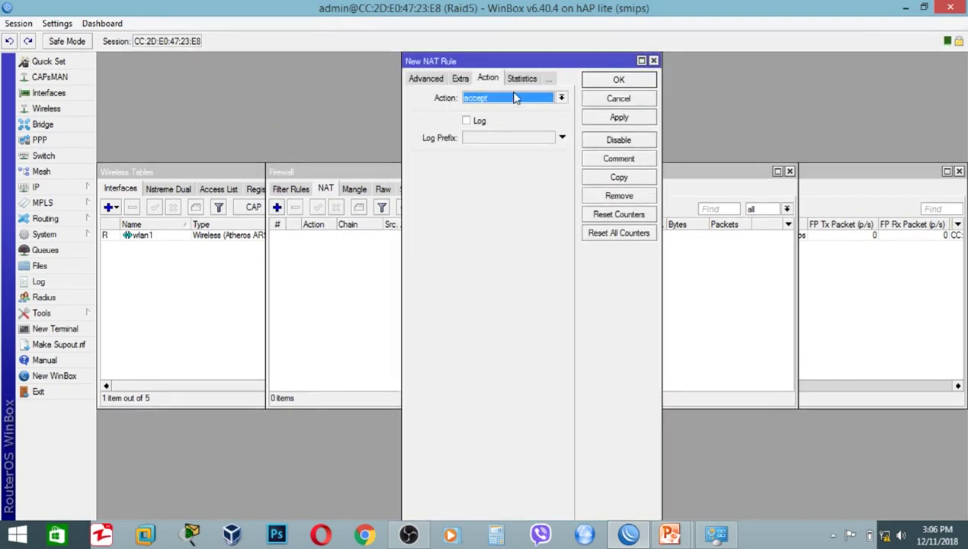
left_click(513, 100)
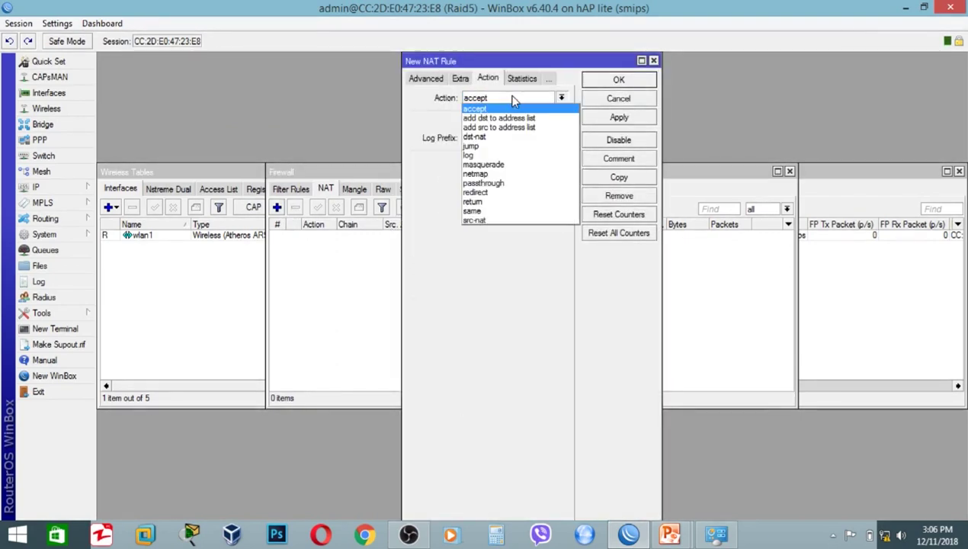
left_click(514, 165)
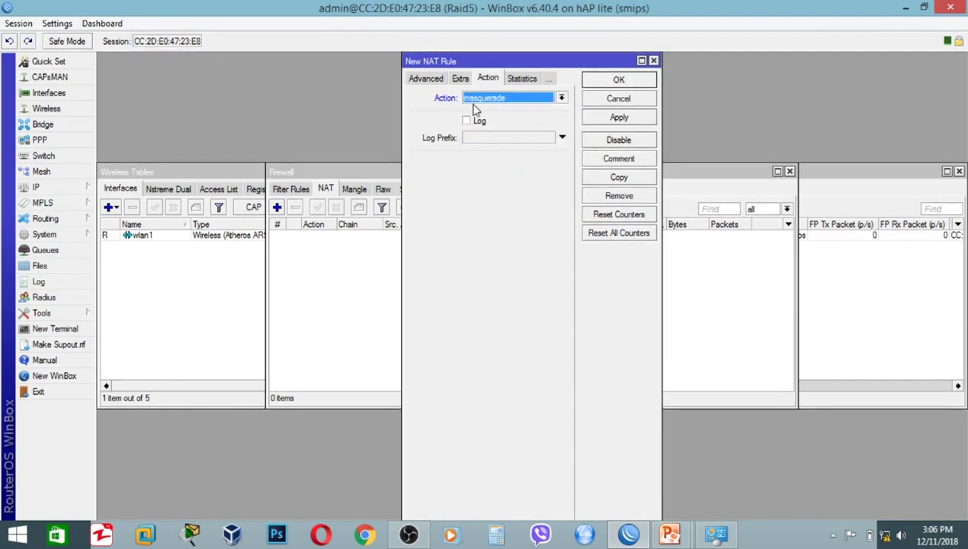
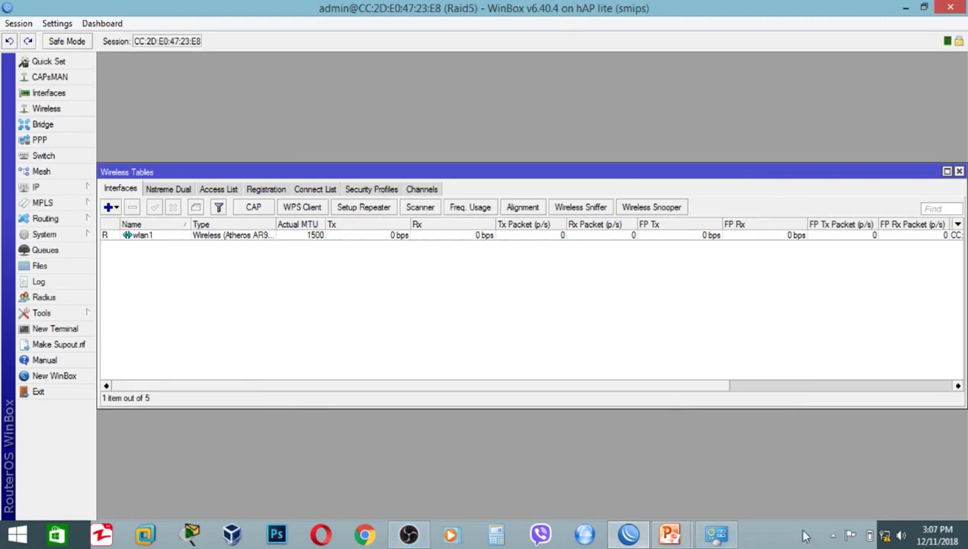
Step: Check the PC's available network connections in the Windows Networks panel, then dismiss it
left_click(883, 536)
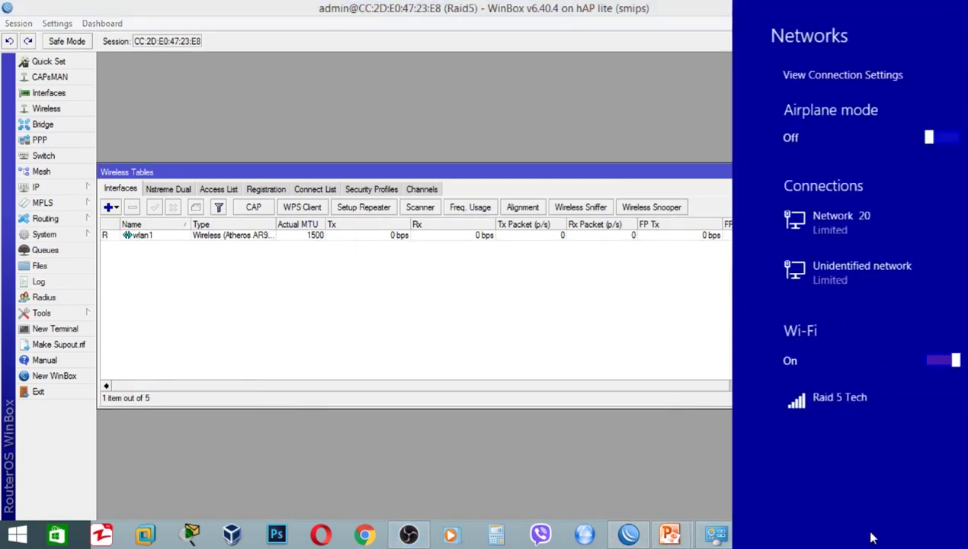
left_click(675, 477)
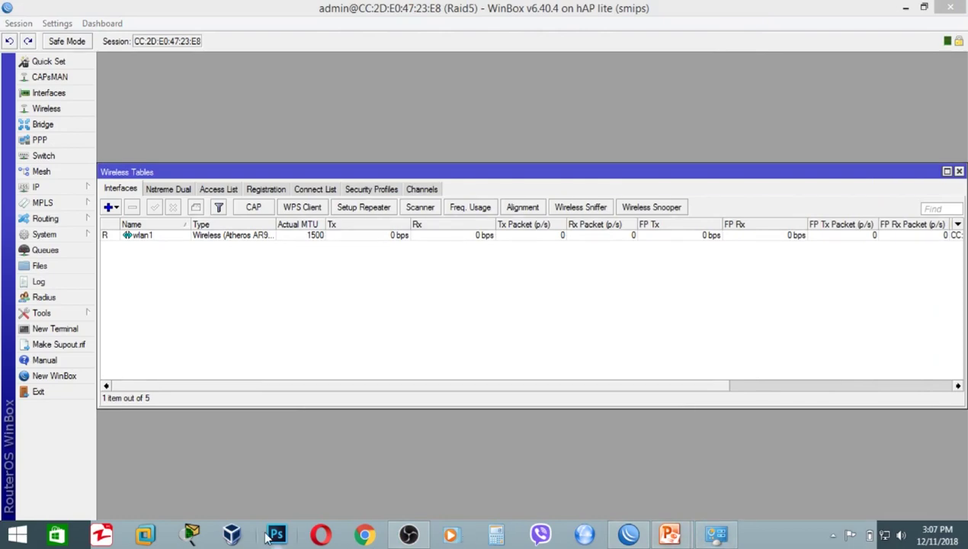
key("super+r")
Step: In a Command Prompt, run ipconfig and ping google.com to confirm internet access
type("cmd")
key("Return")
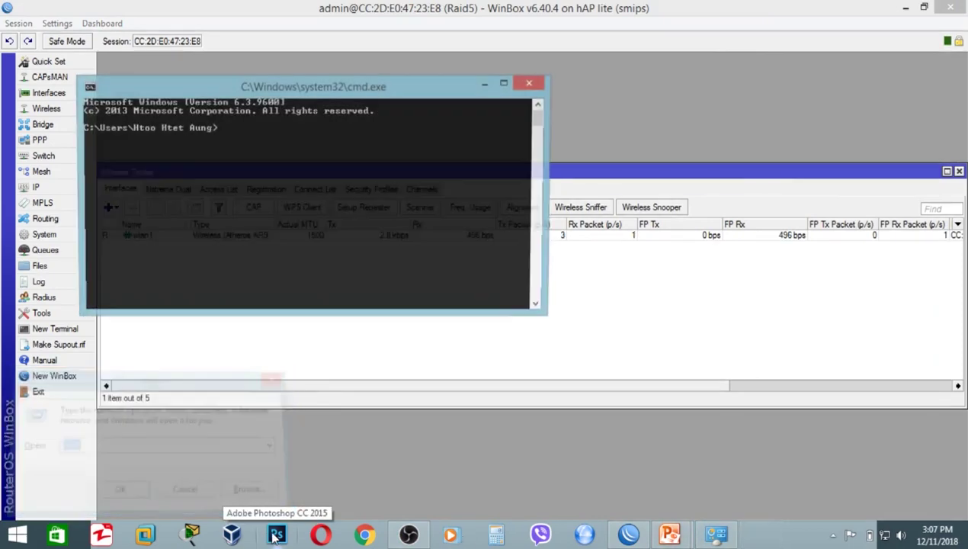
type("ipconfig")
key("Return")
type("p")
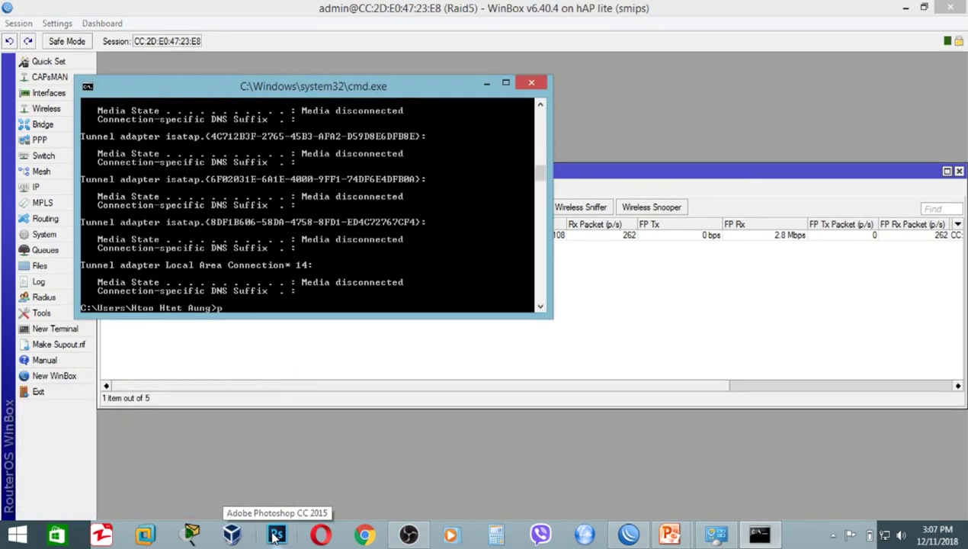
type("ing google.com")
key("Return")
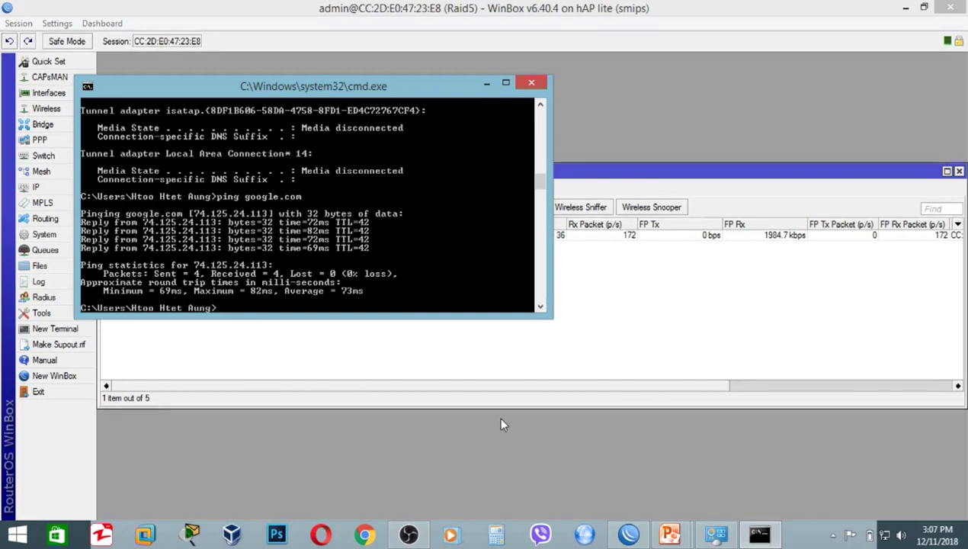
Step: Trace the route to google.com, stop it partway, and close Command Prompt
type("tracert")
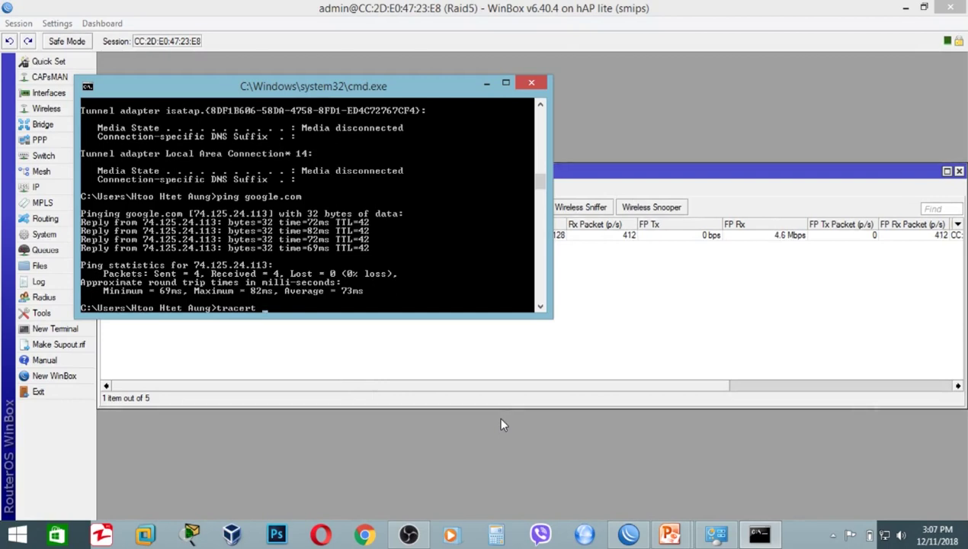
type(" google.com")
key("Return")
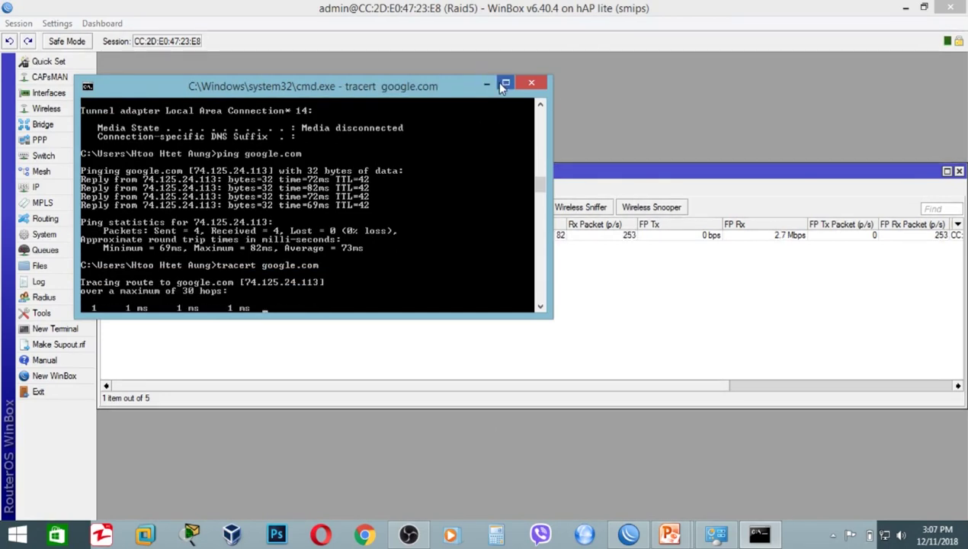
left_click(505, 82)
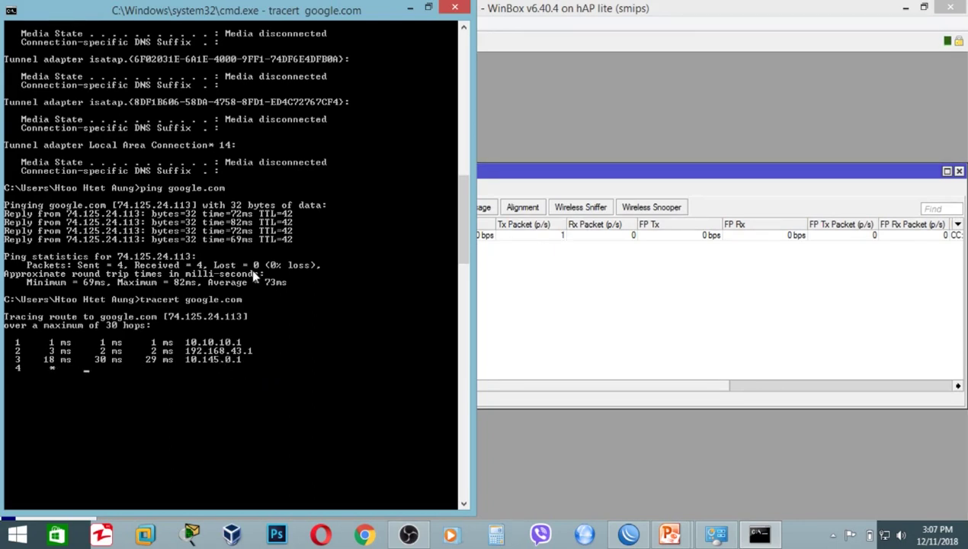
key("ctrl+c")
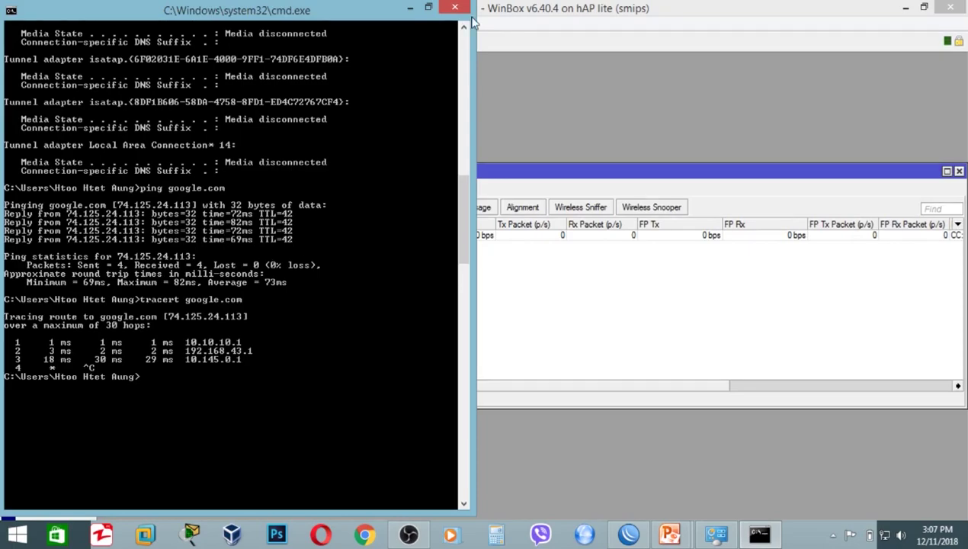
left_click(455, 8)
Step: Return to the PowerPoint slideshow and advance to the 'Laptop to Router' slide
mouse_move(670, 534)
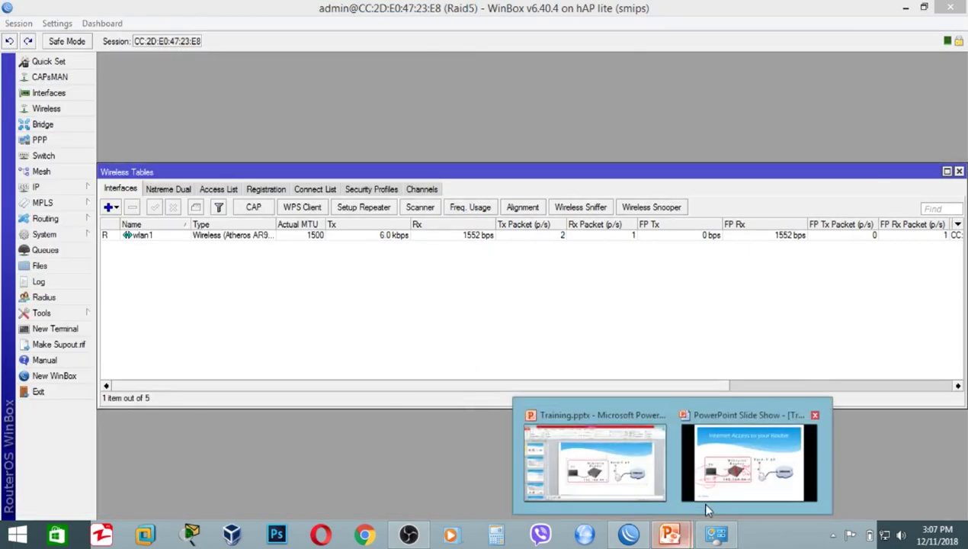
left_click(719, 482)
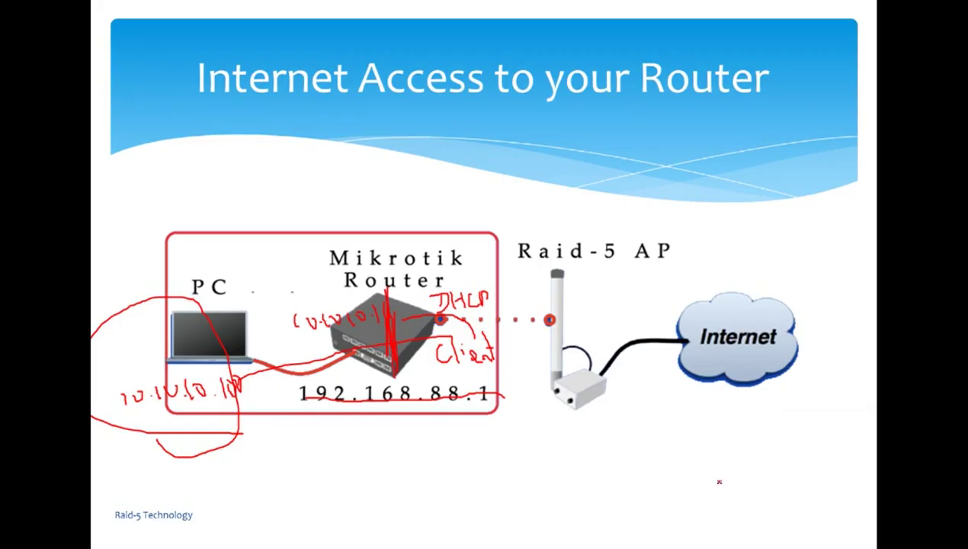
left_click(359, 402)
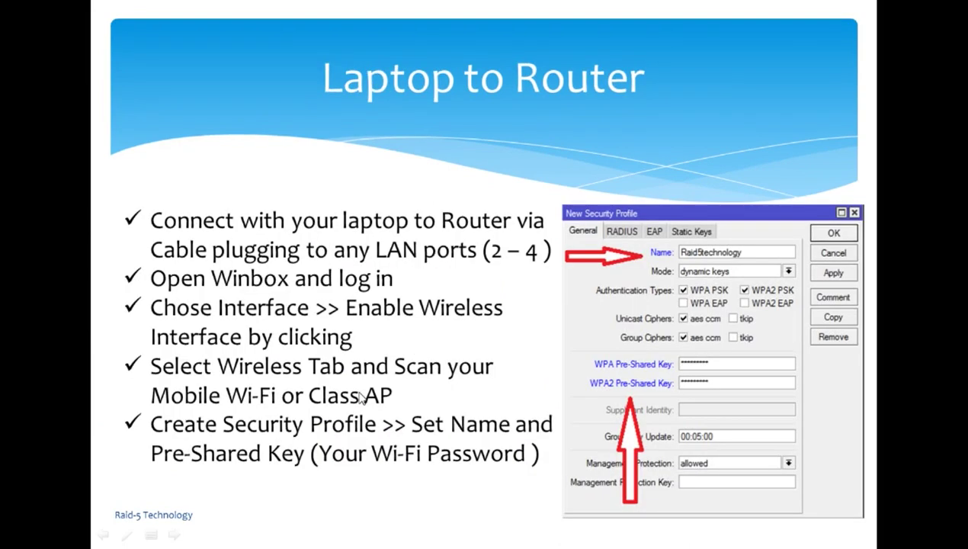